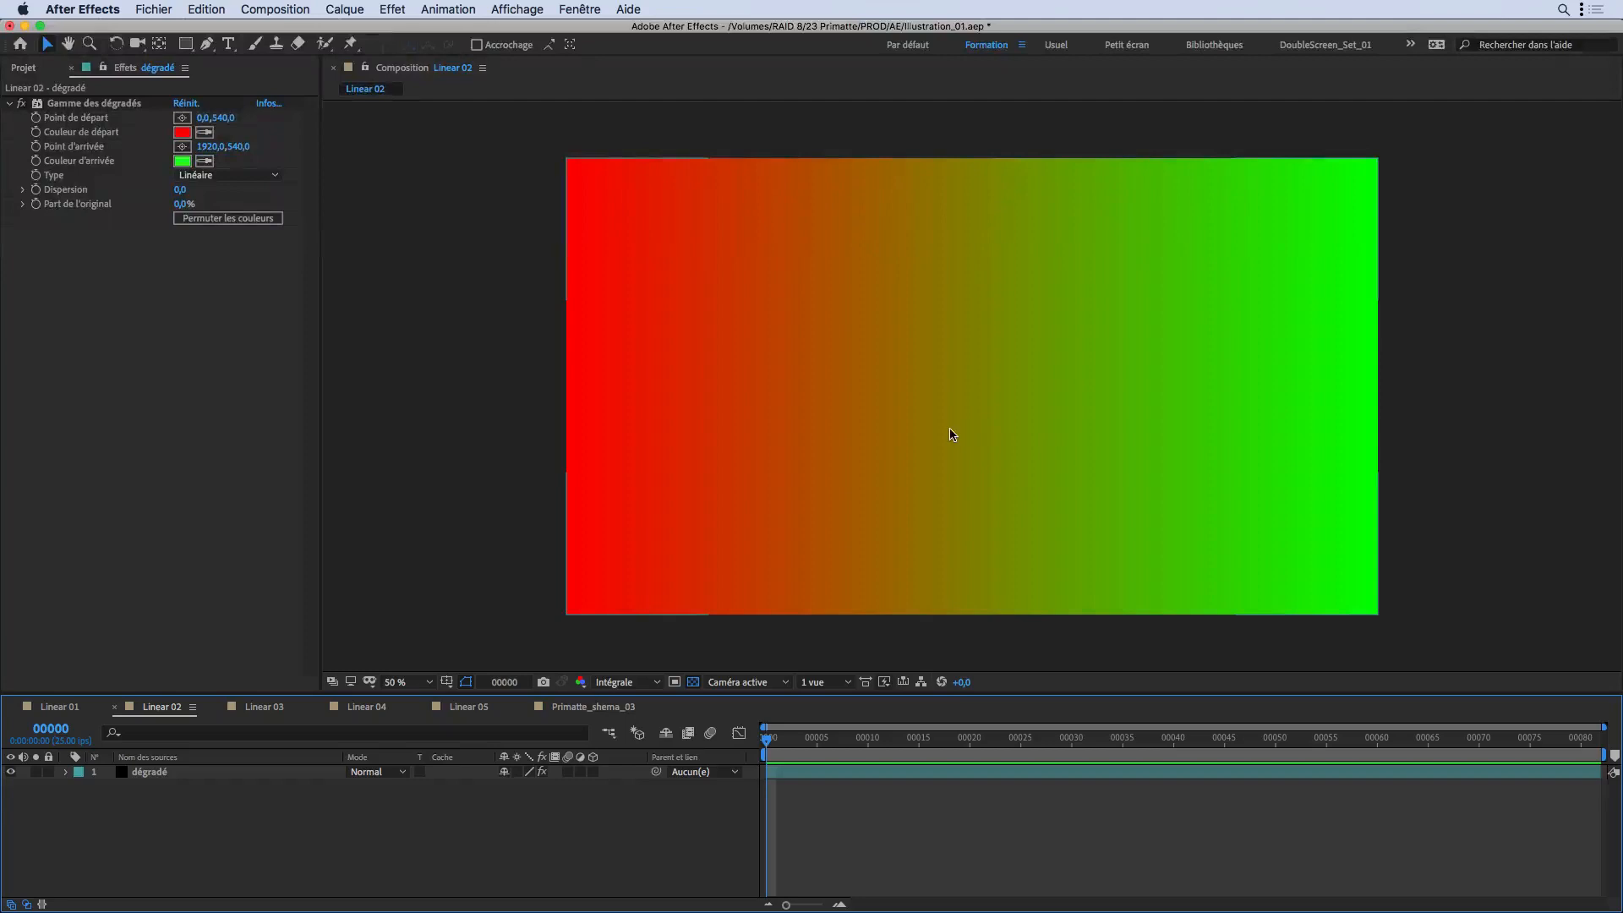
Step: Review the colour depth options in the project's colour settings and close the settings without applying anything
click(25, 70)
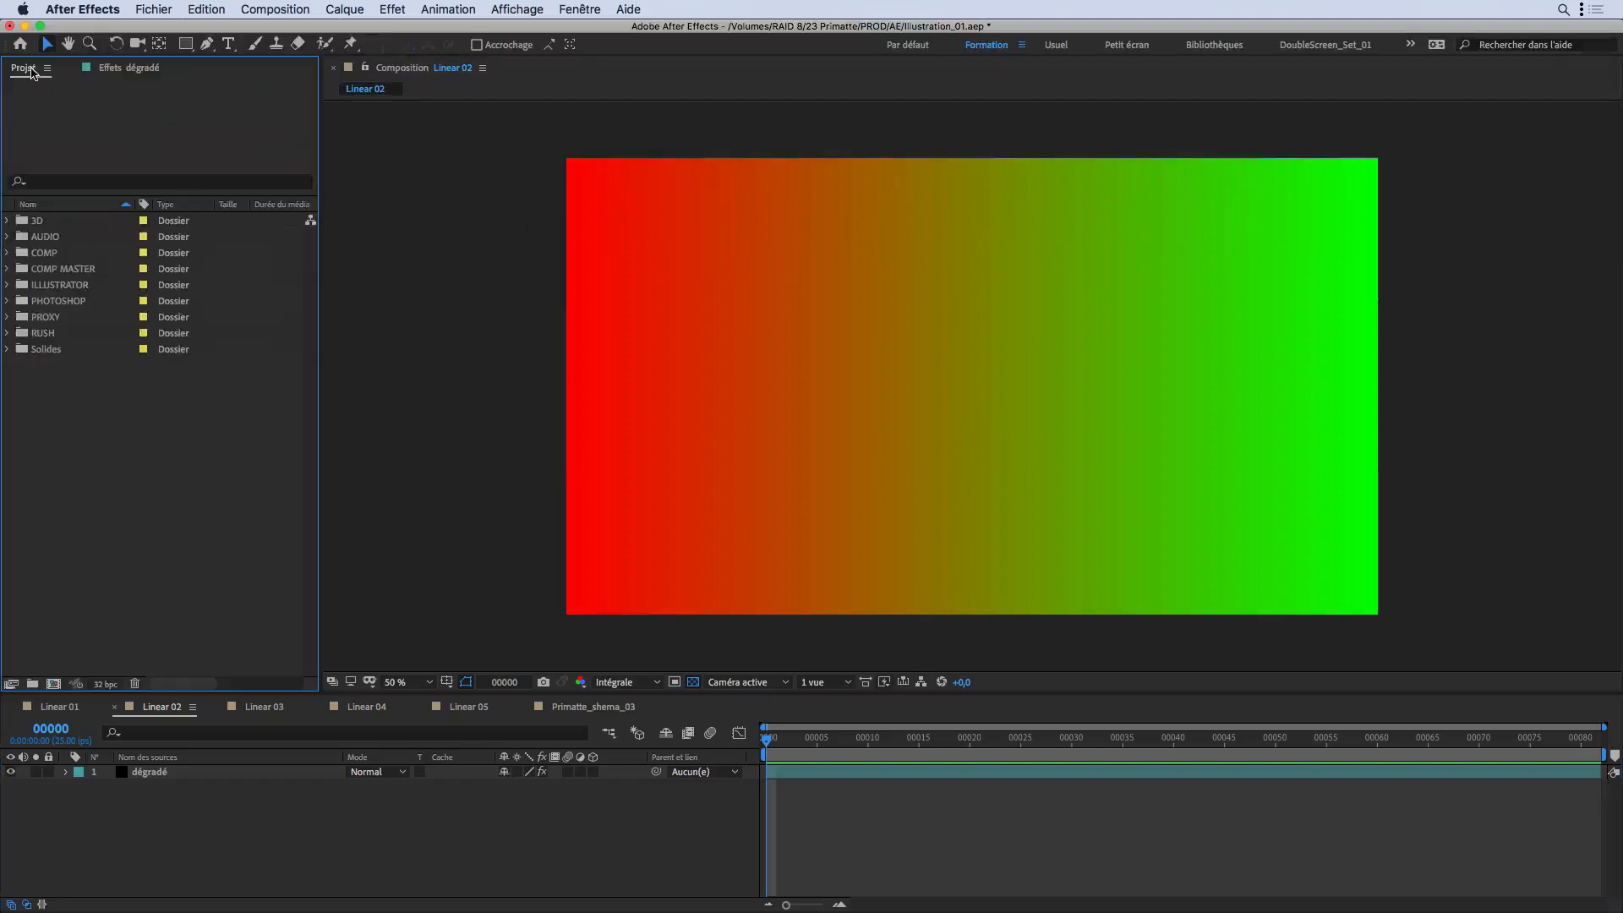
click(102, 687)
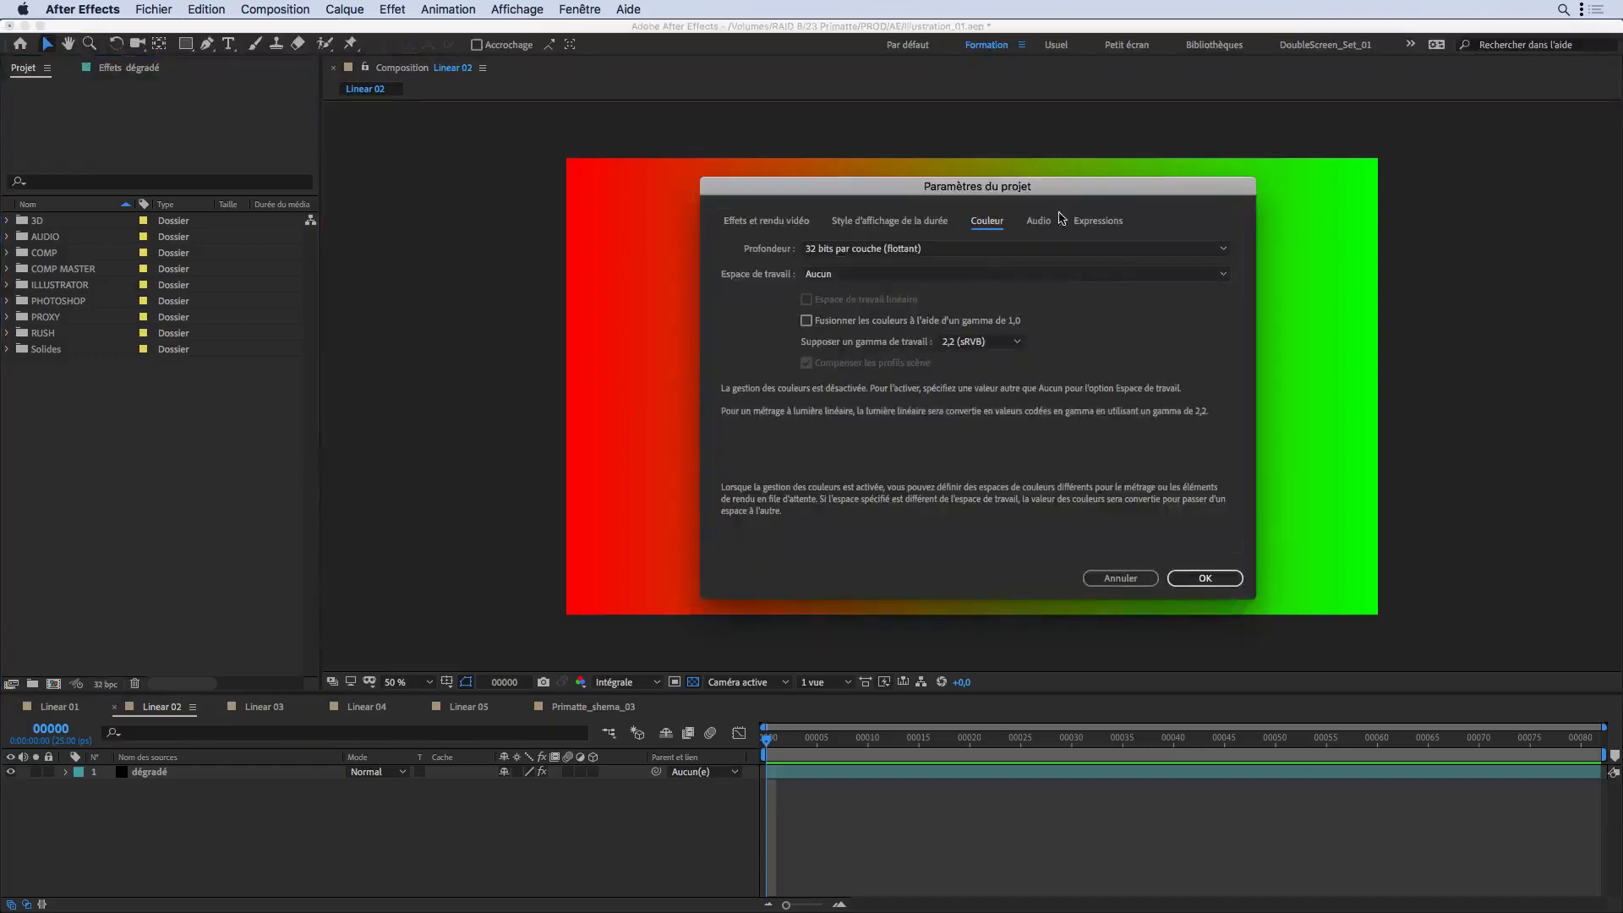
click(832, 249)
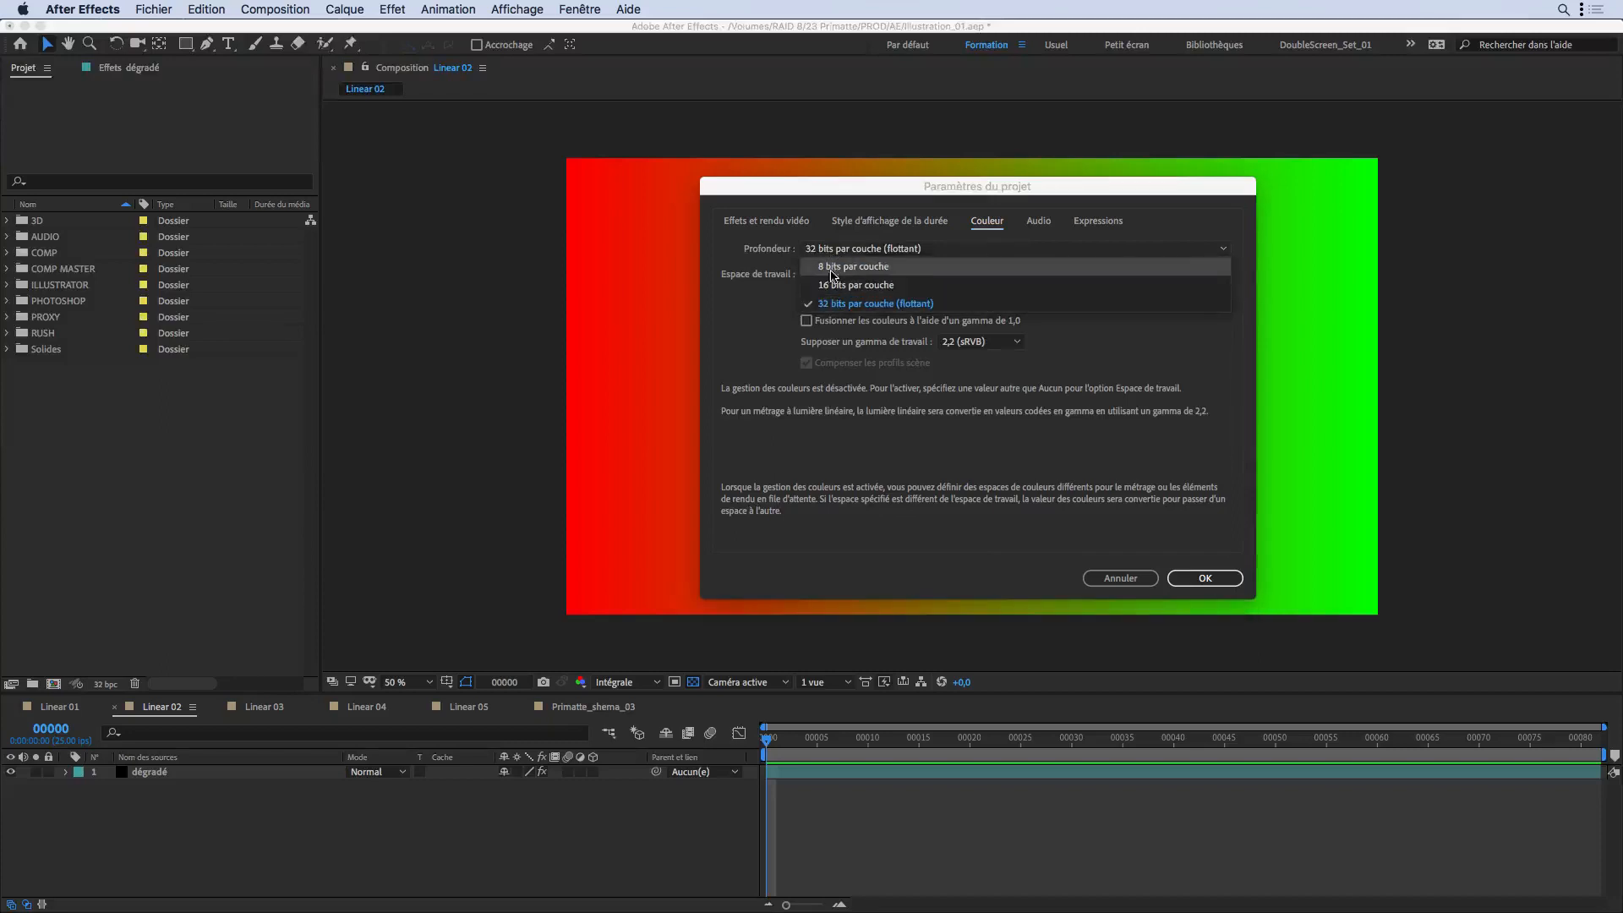
click(769, 258)
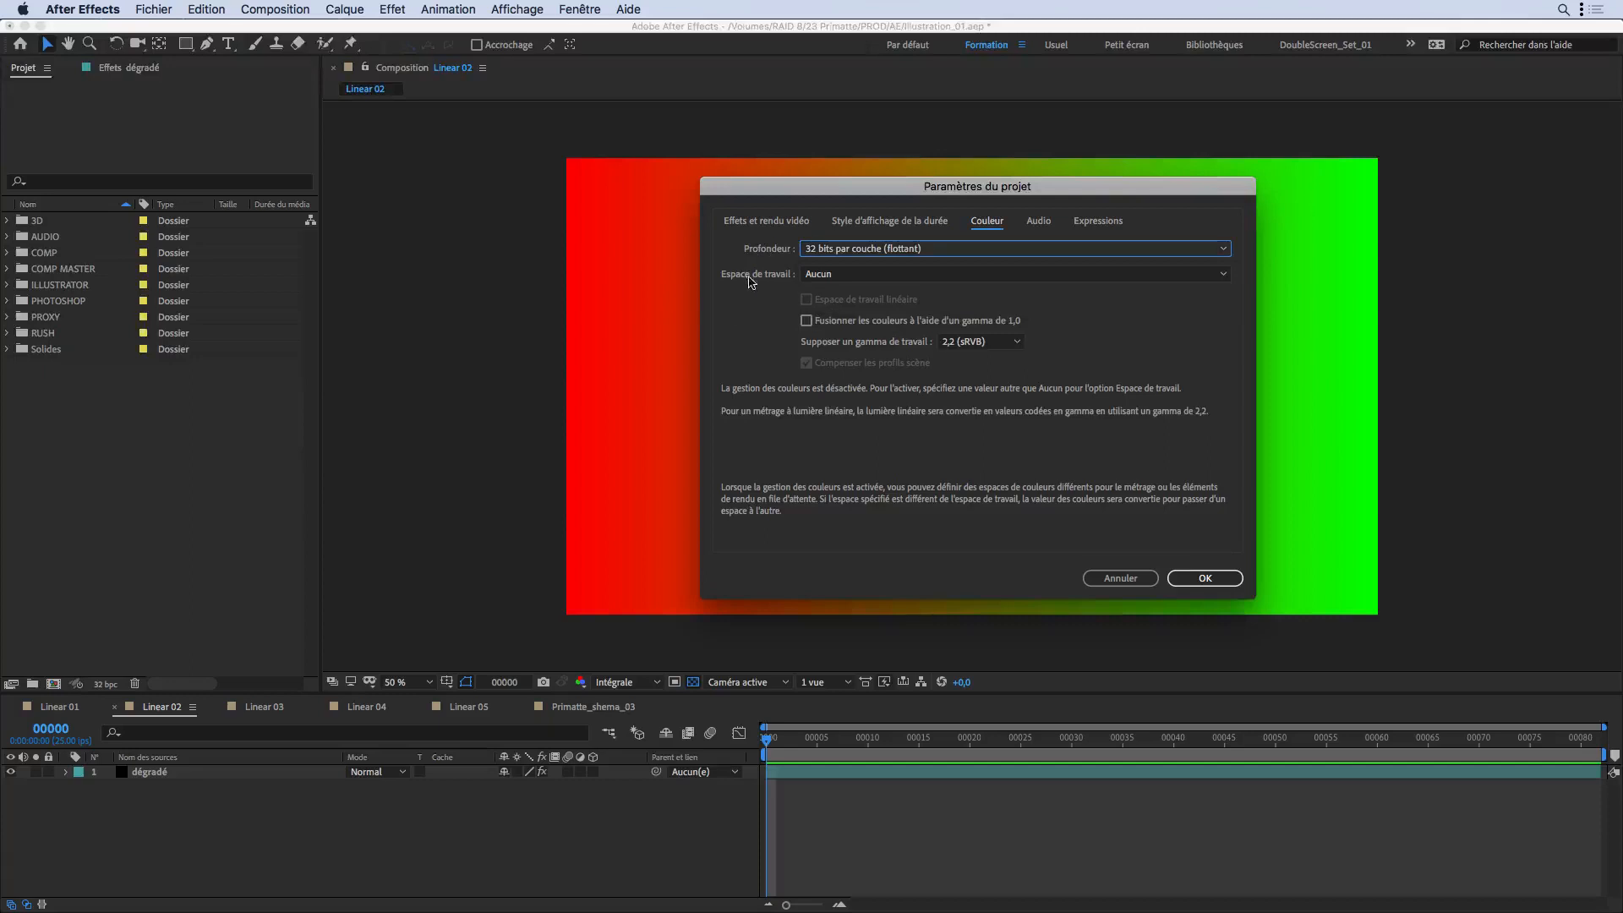
click(1120, 580)
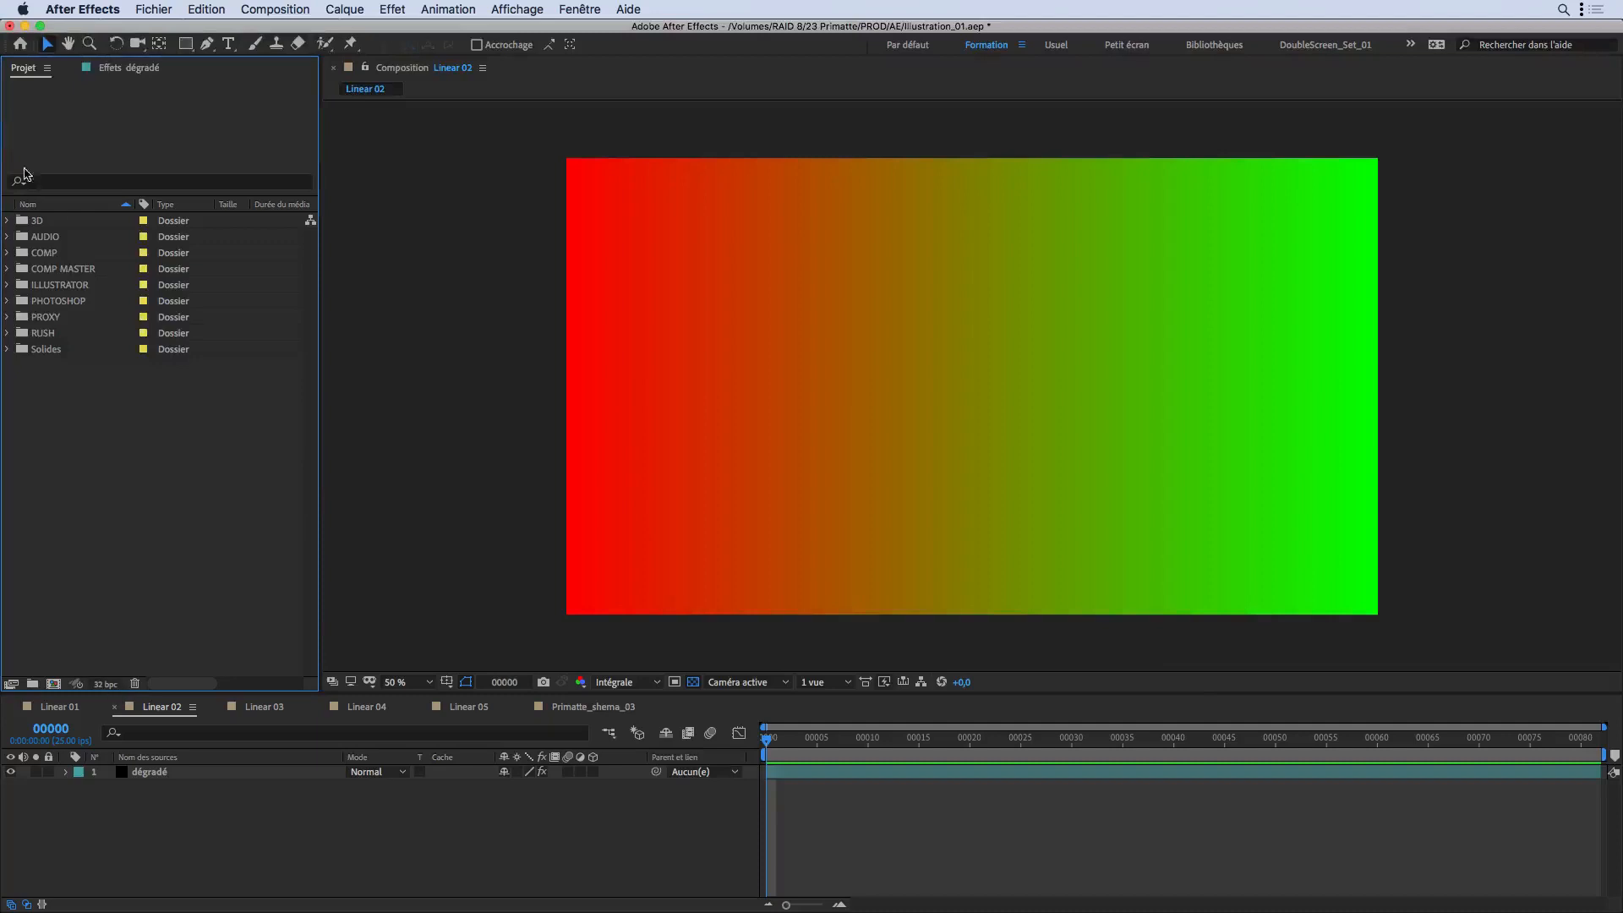
Step: Set the project's working space to sRGB IEC61966-2.1 and enable the linear working space option (Espace de travail linéaire)
click(47, 67)
click(78, 175)
click(901, 223)
click(988, 222)
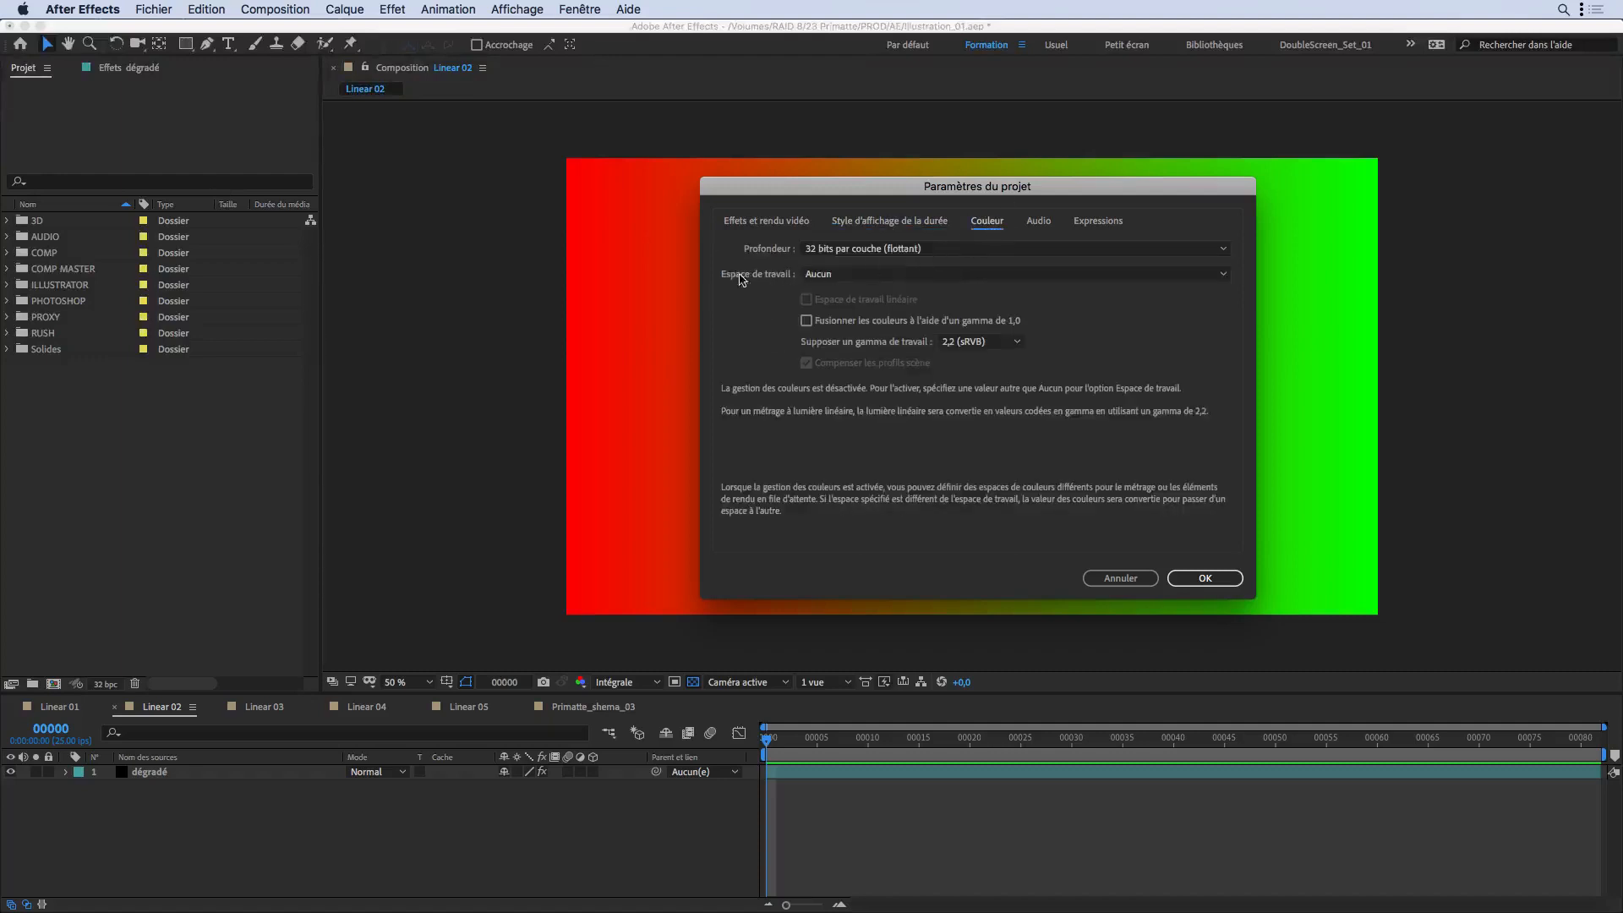
click(847, 277)
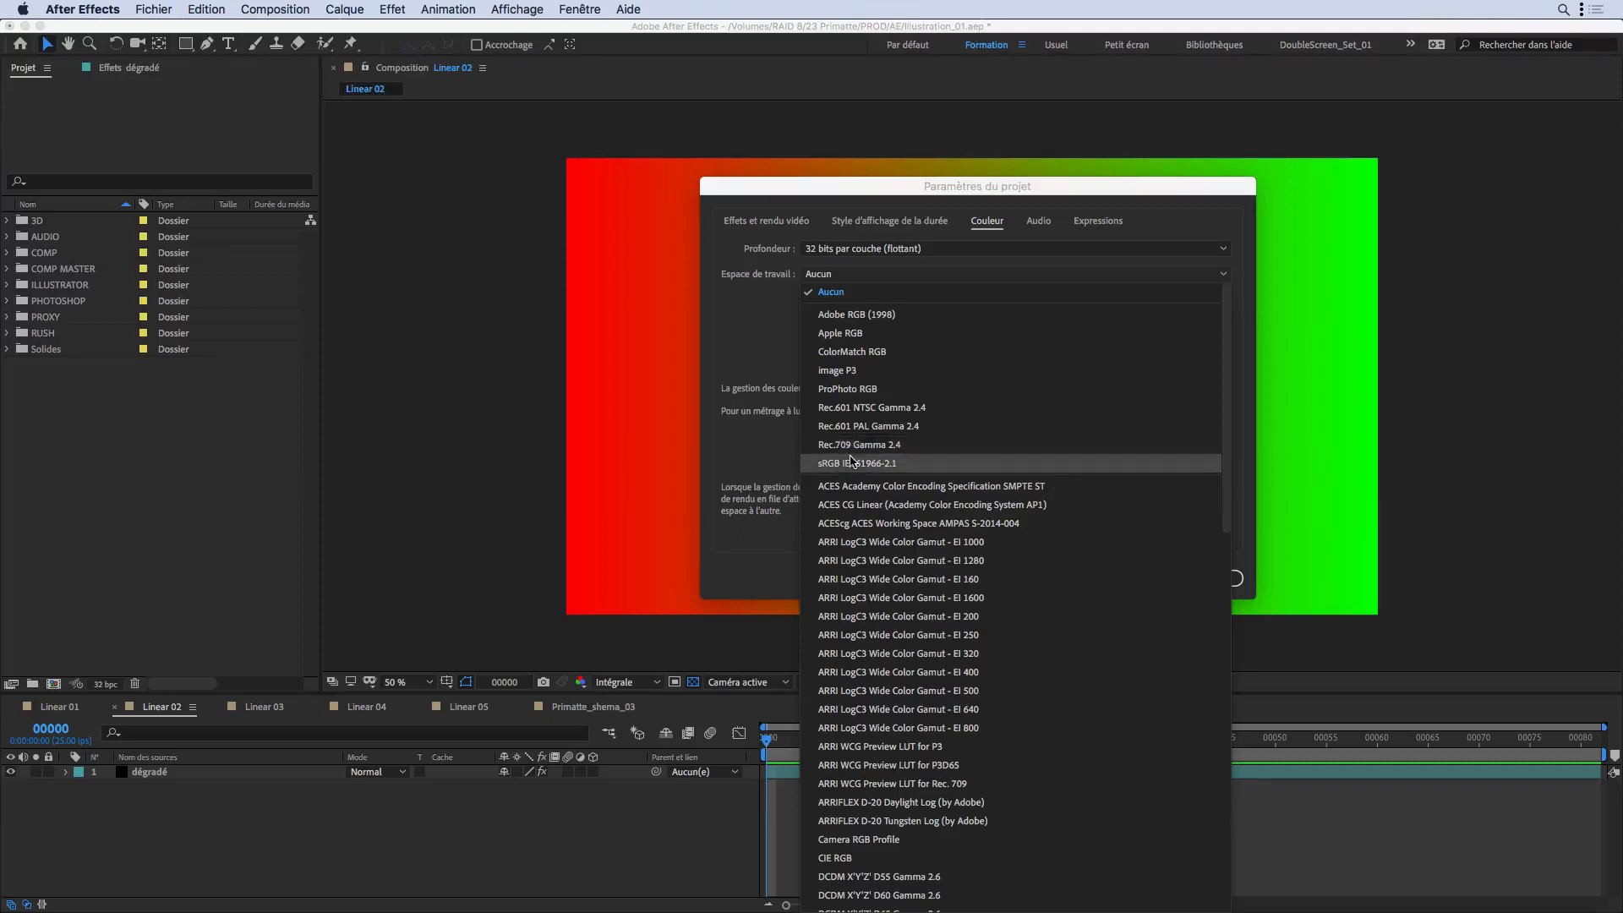
click(825, 465)
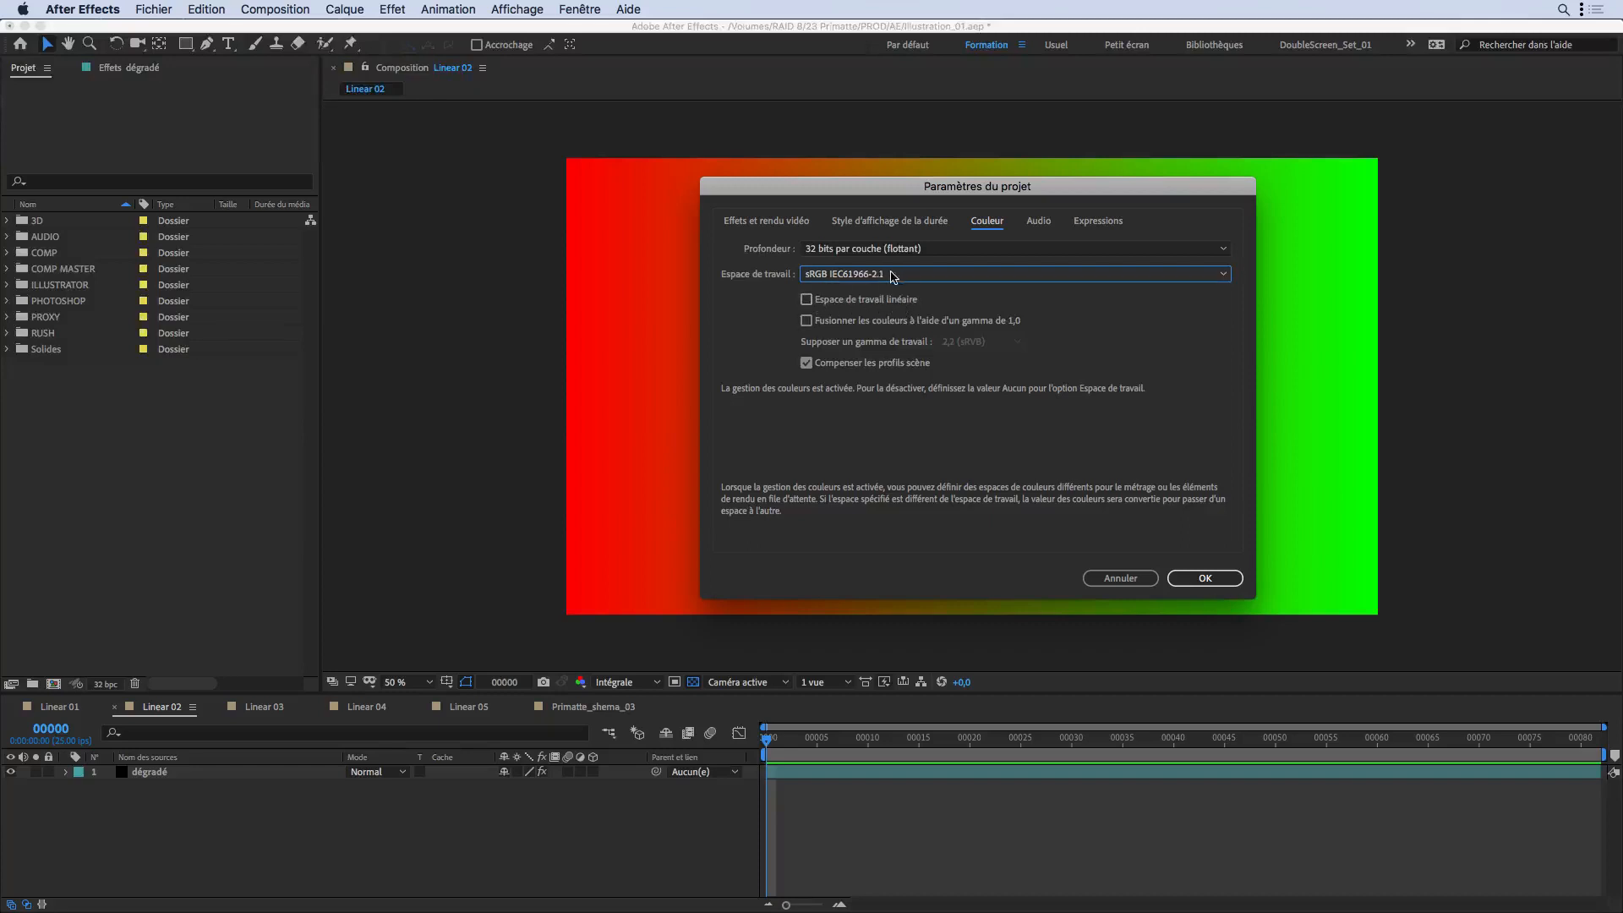
click(807, 300)
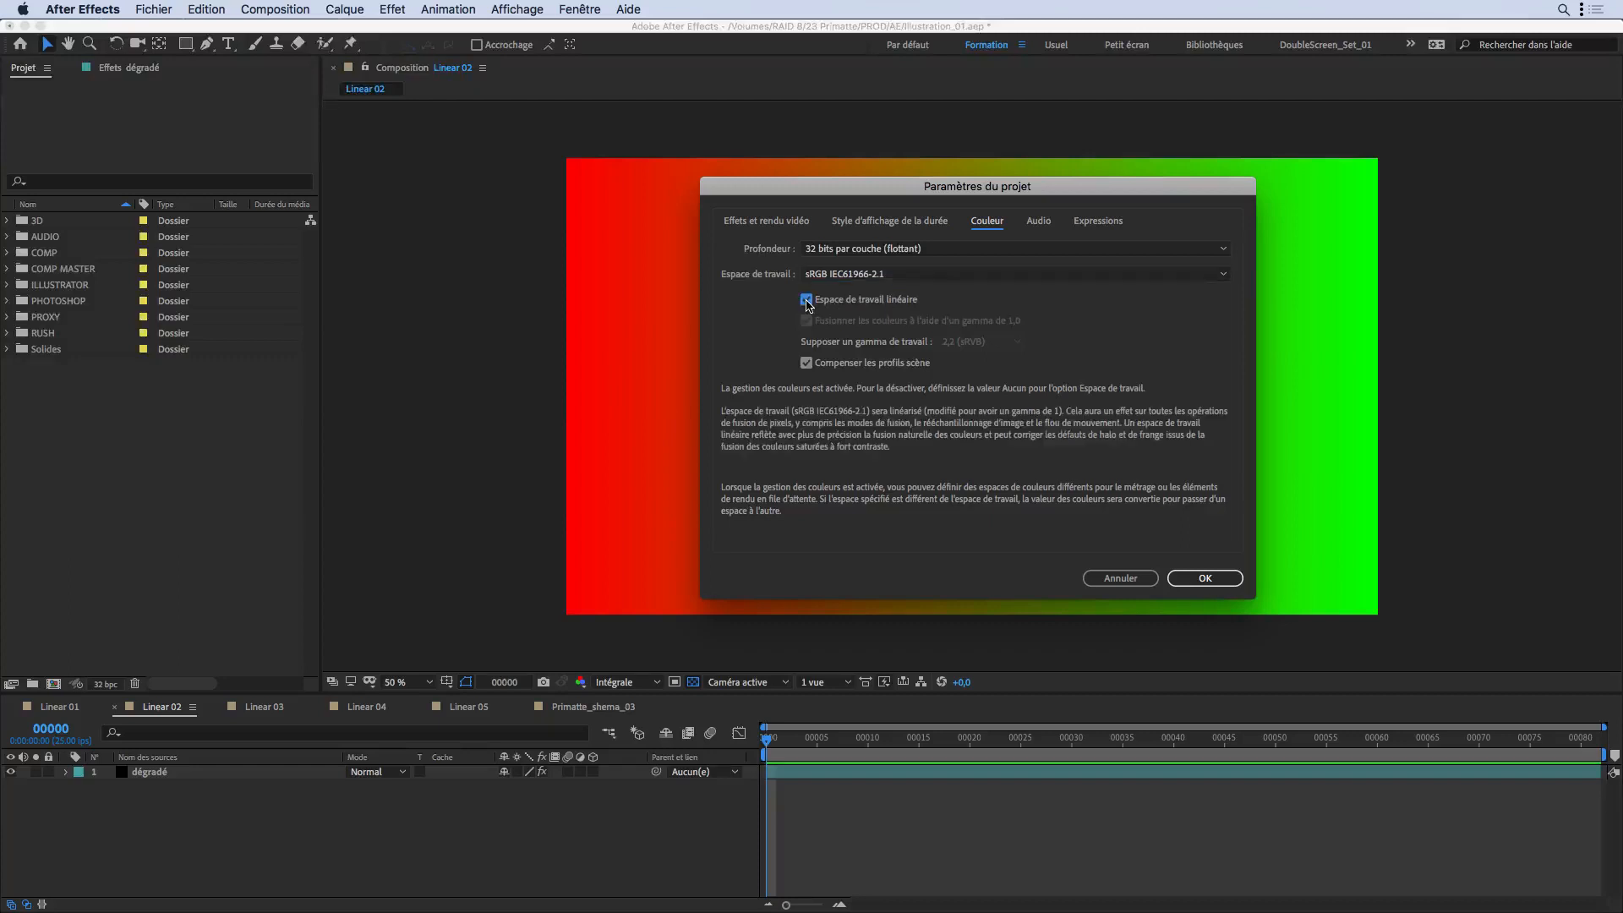
drag(958, 189, 259, 189)
click(507, 580)
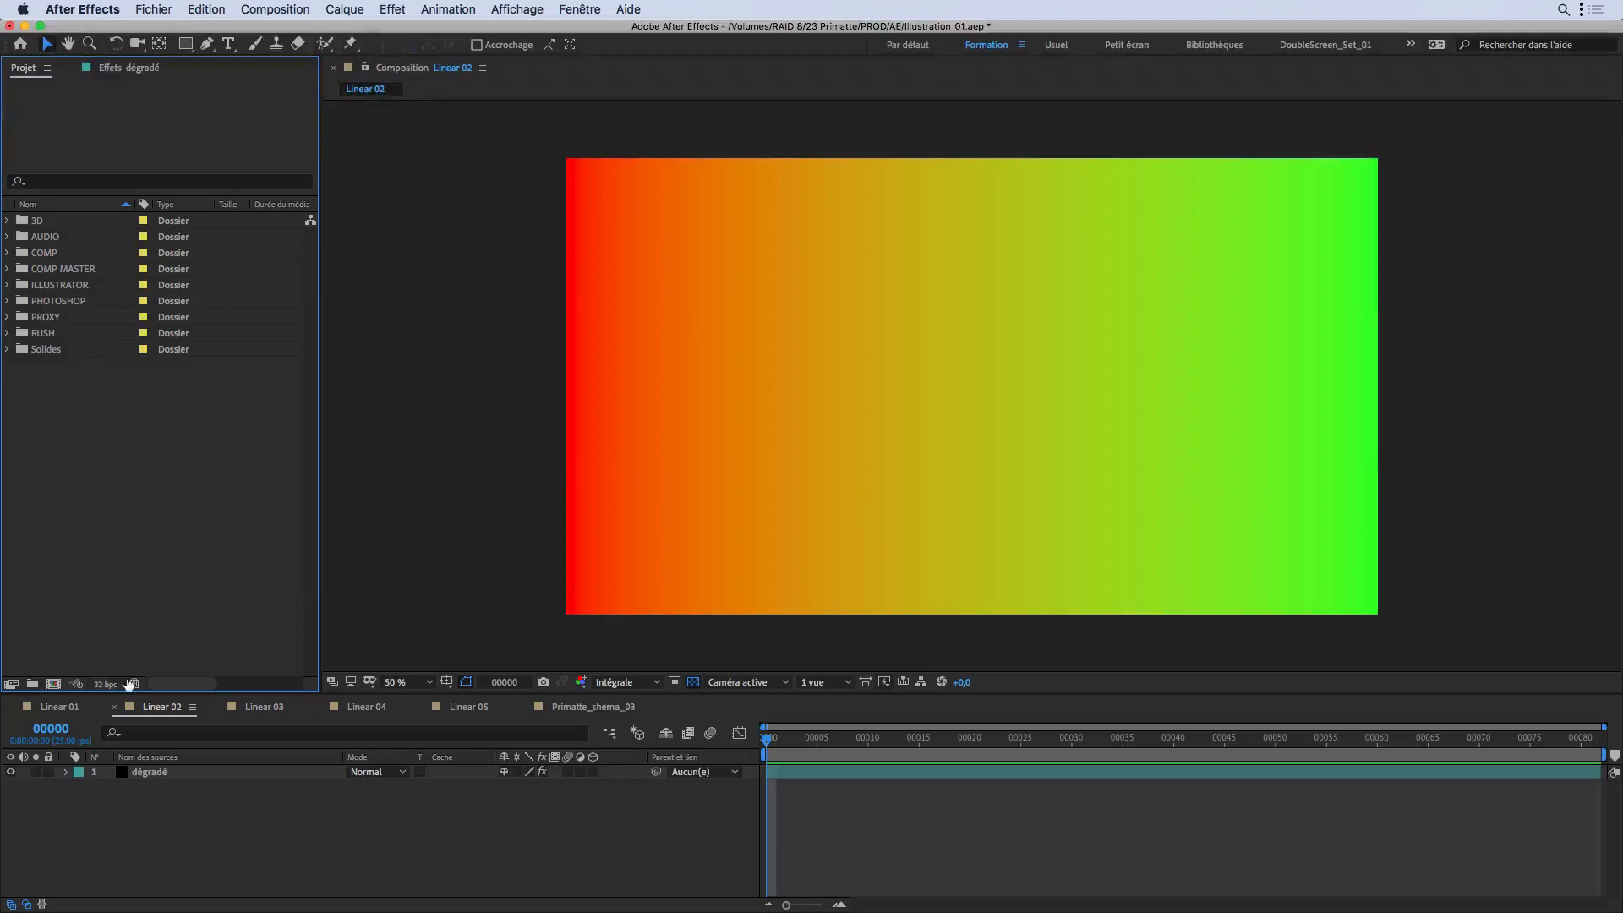
Step: Disable the linear working space in the project colour settings to compare the red-to-green gradient
click(106, 682)
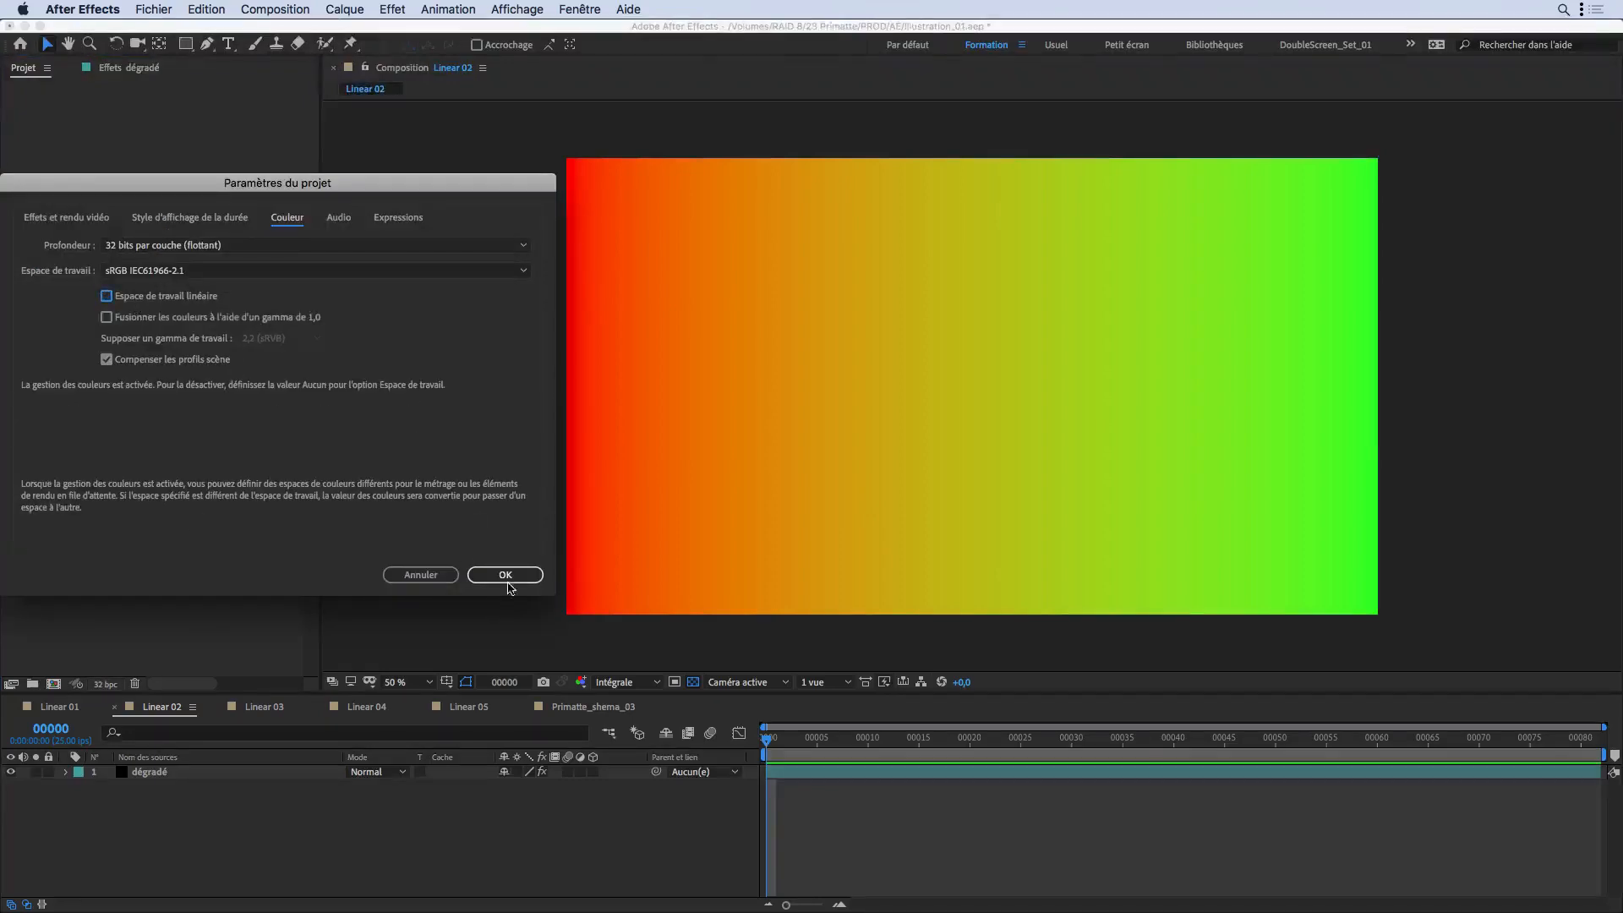
click(510, 578)
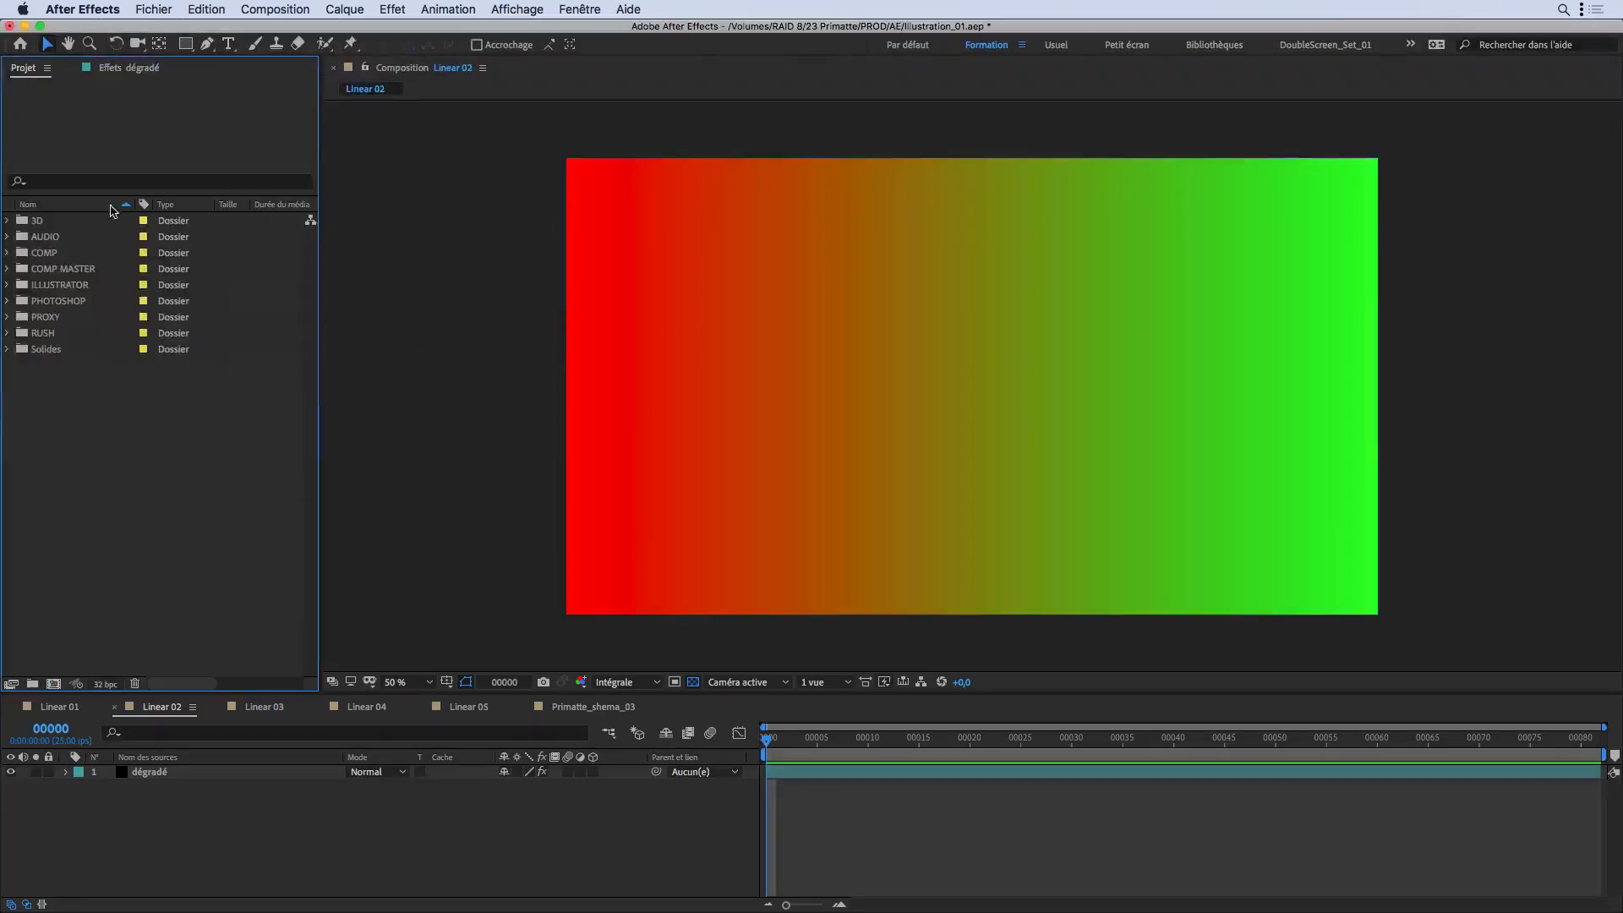
Step: Make the dégradé layer's gradient radial, starting at about 966,538 and ending at about 1400,546
click(127, 67)
click(215, 176)
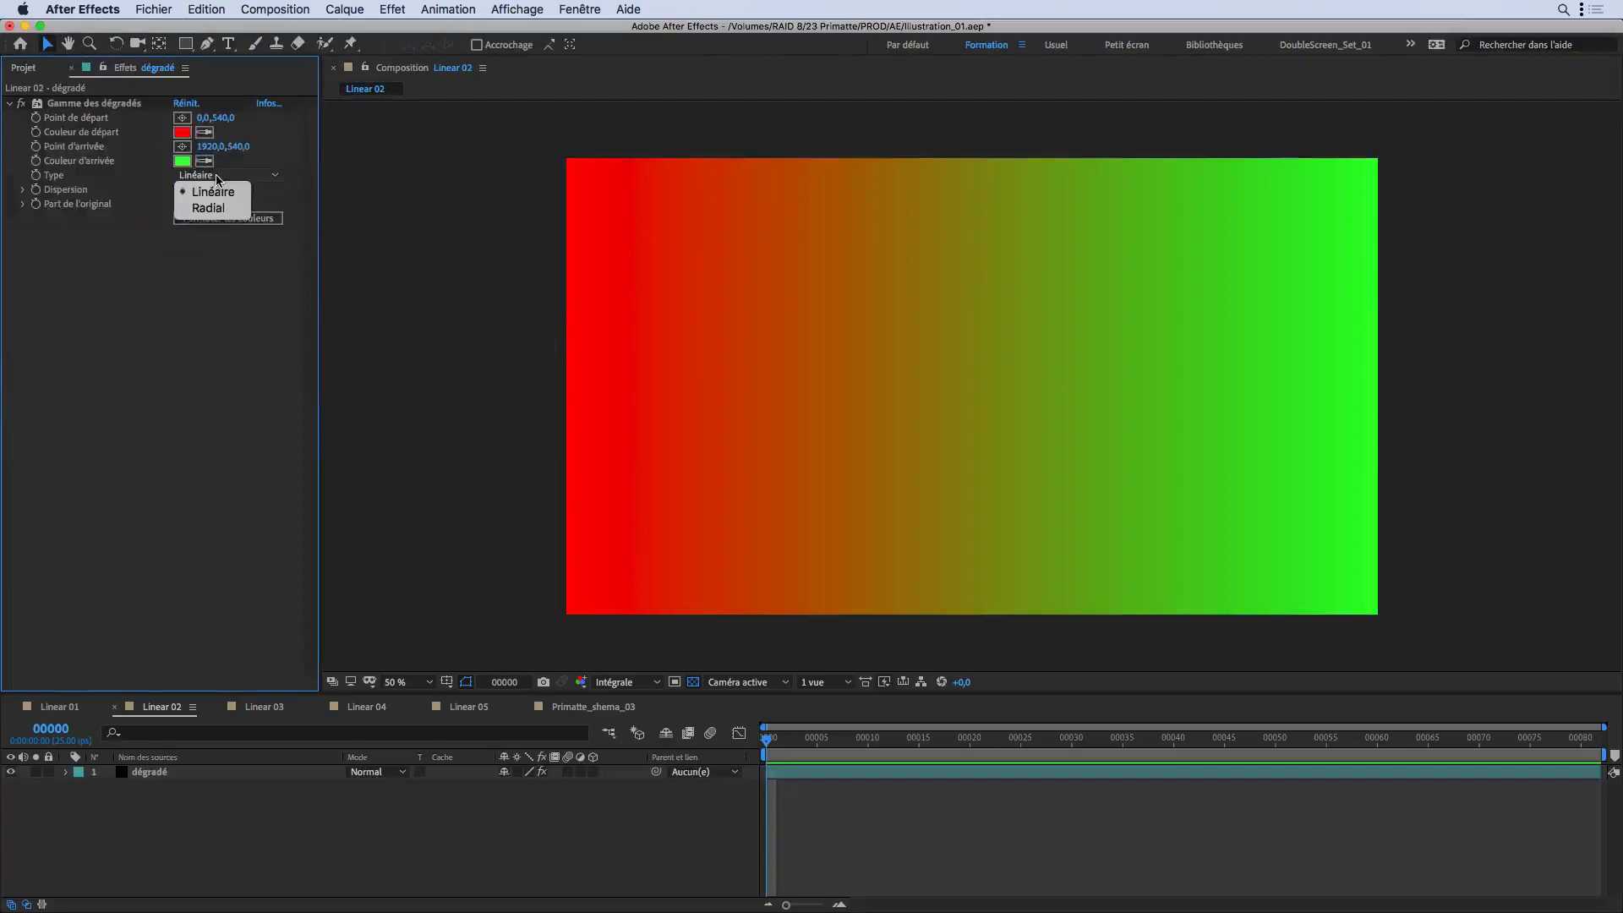
click(216, 205)
drag(566, 386, 972, 387)
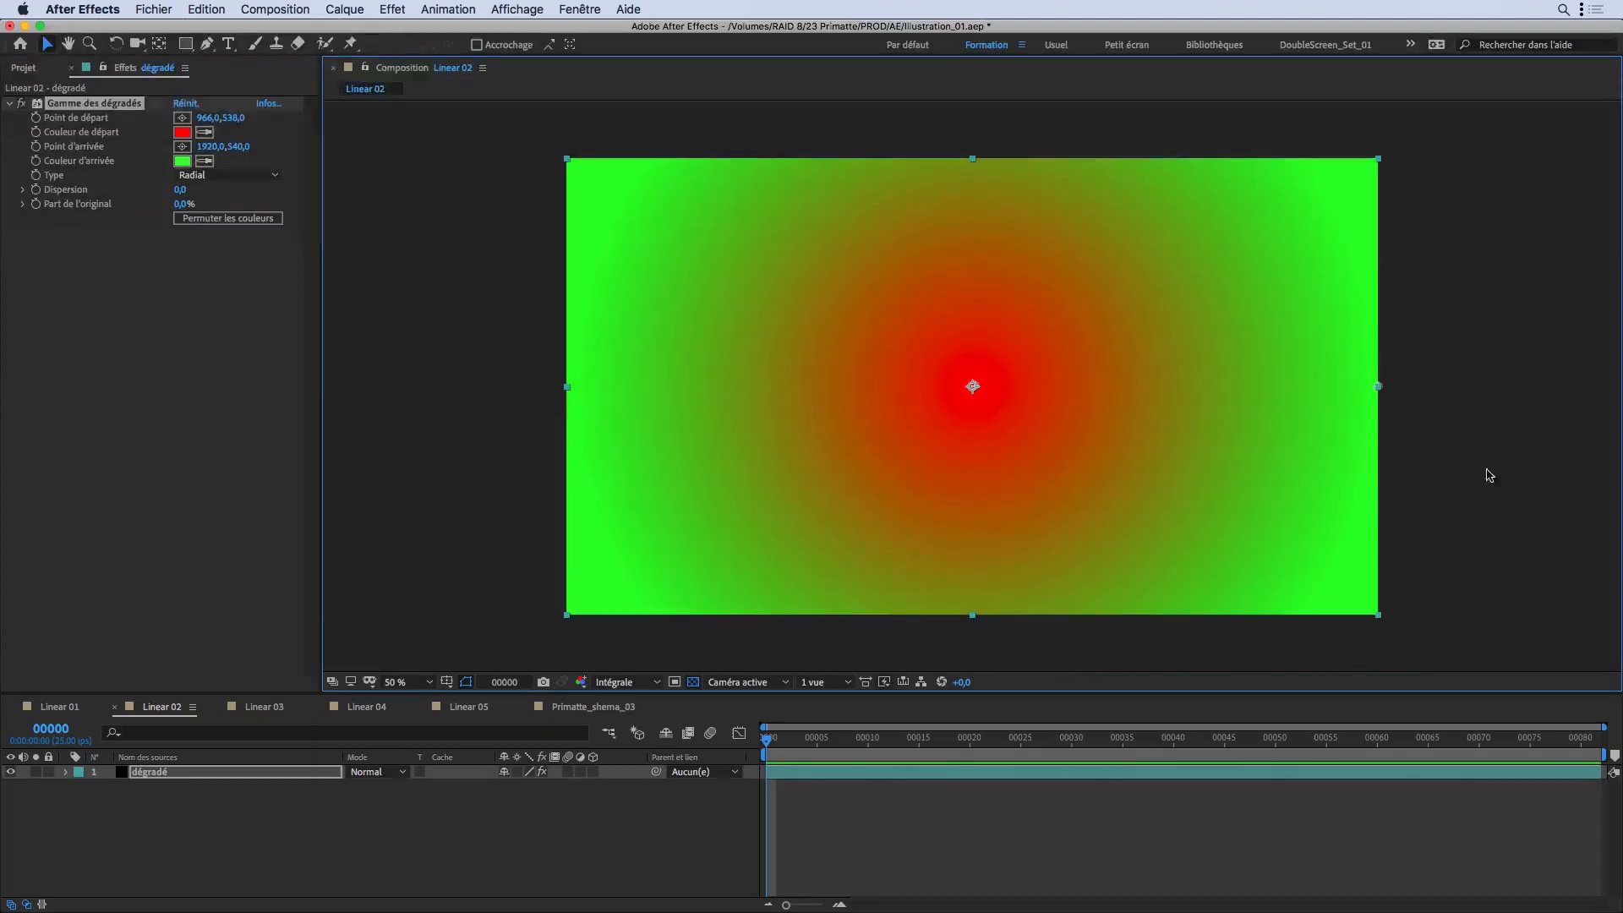
drag(1380, 388, 1159, 389)
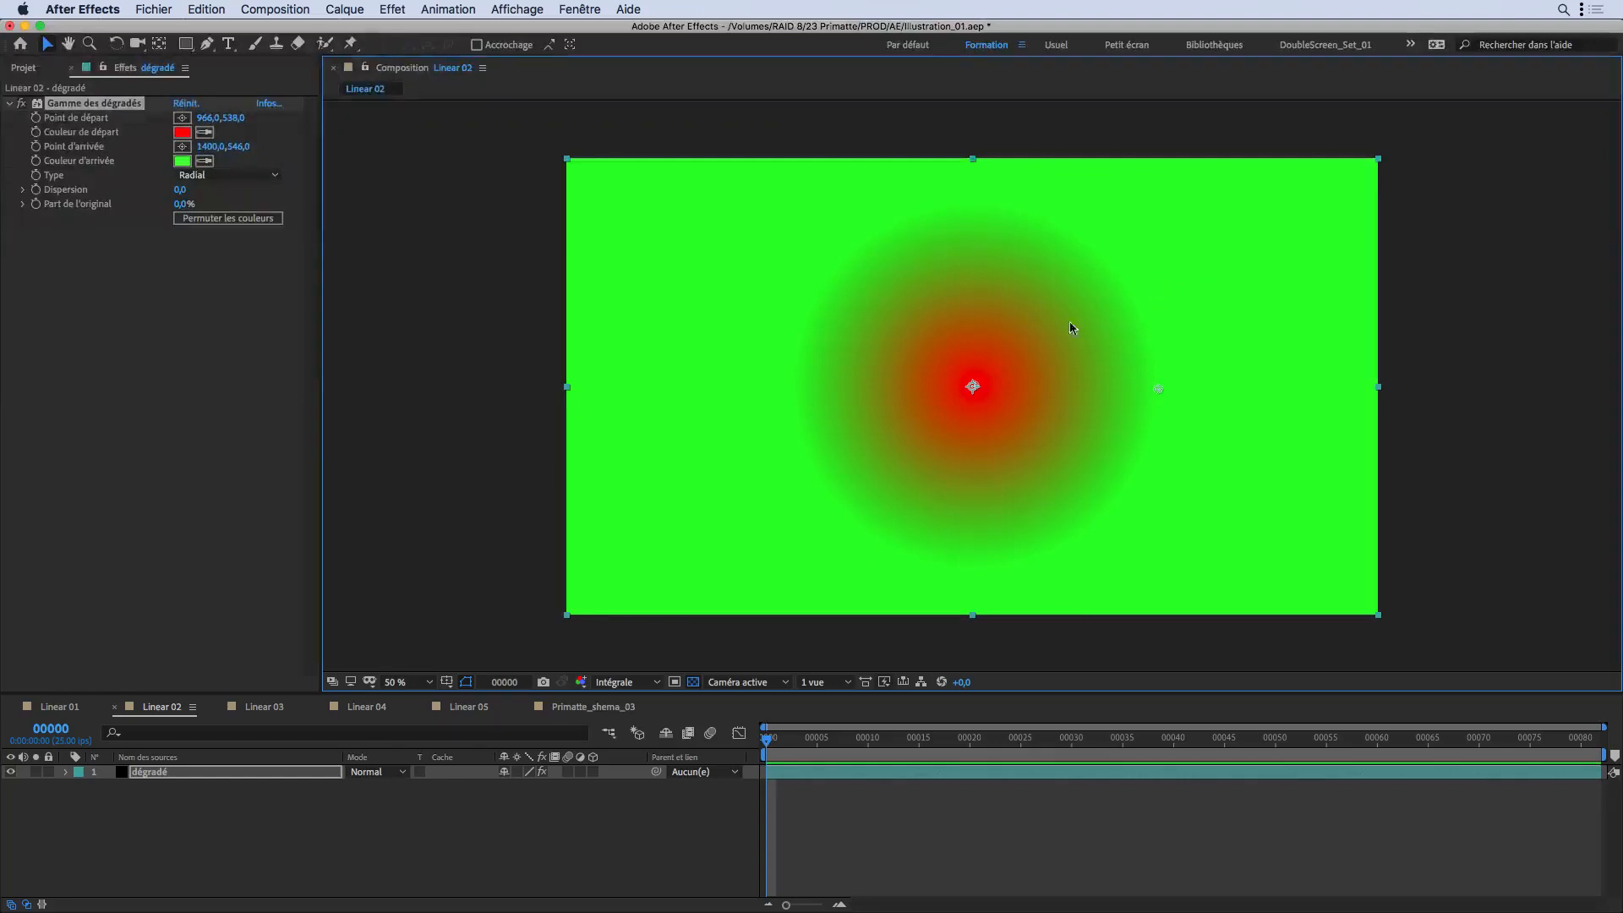
Step: Enable the linear working space in the project colour settings to compare the radial gradient
click(32, 67)
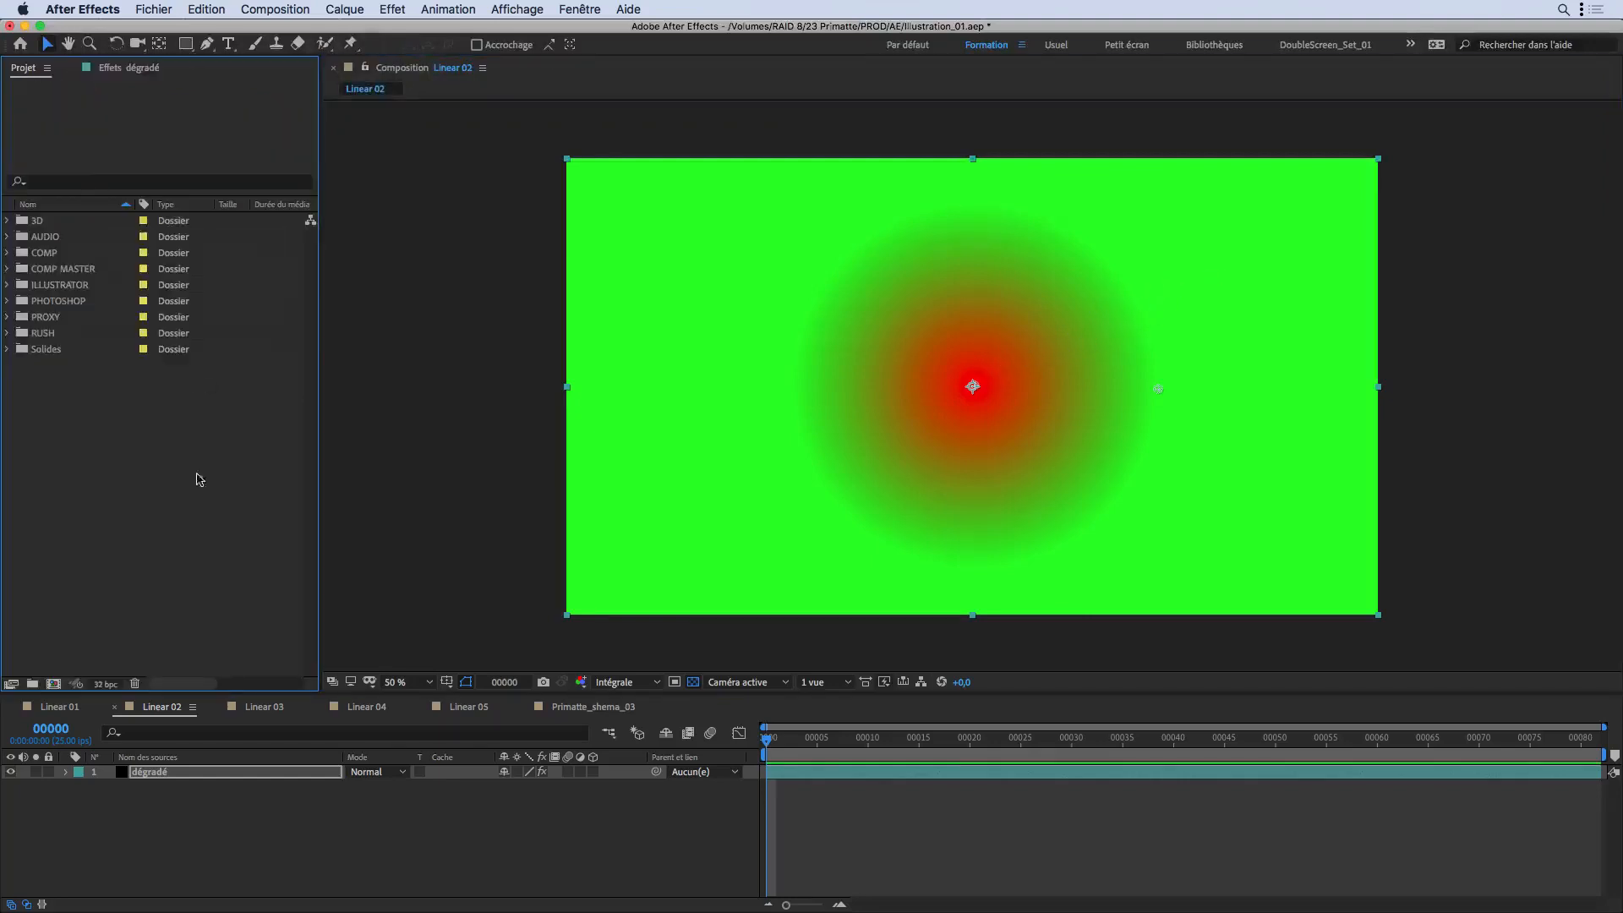
click(101, 685)
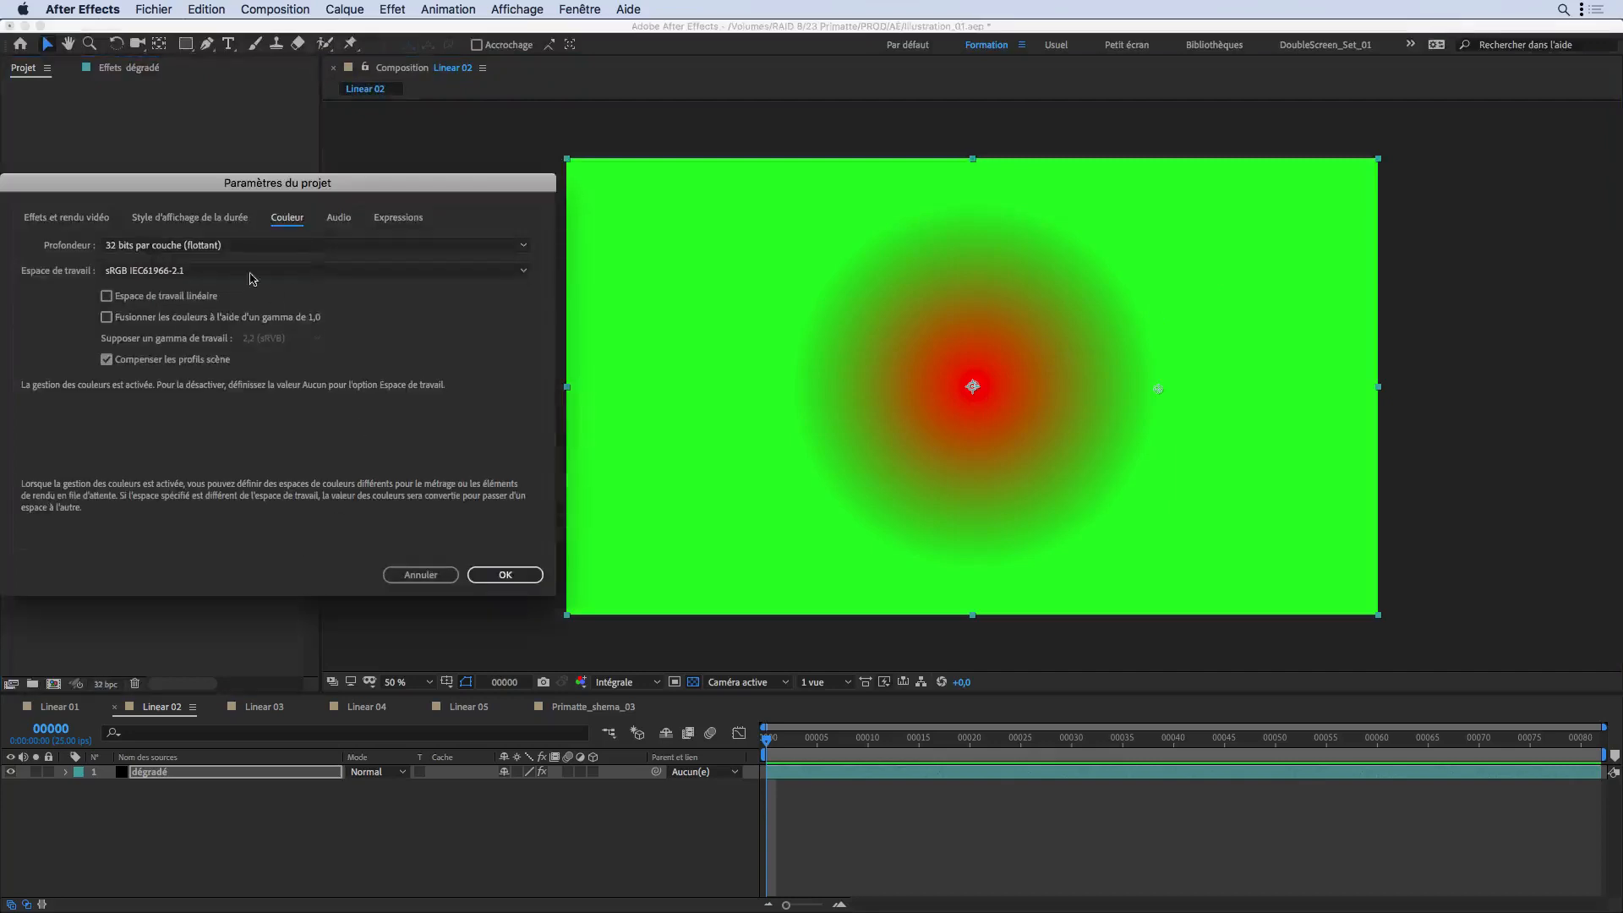
click(166, 298)
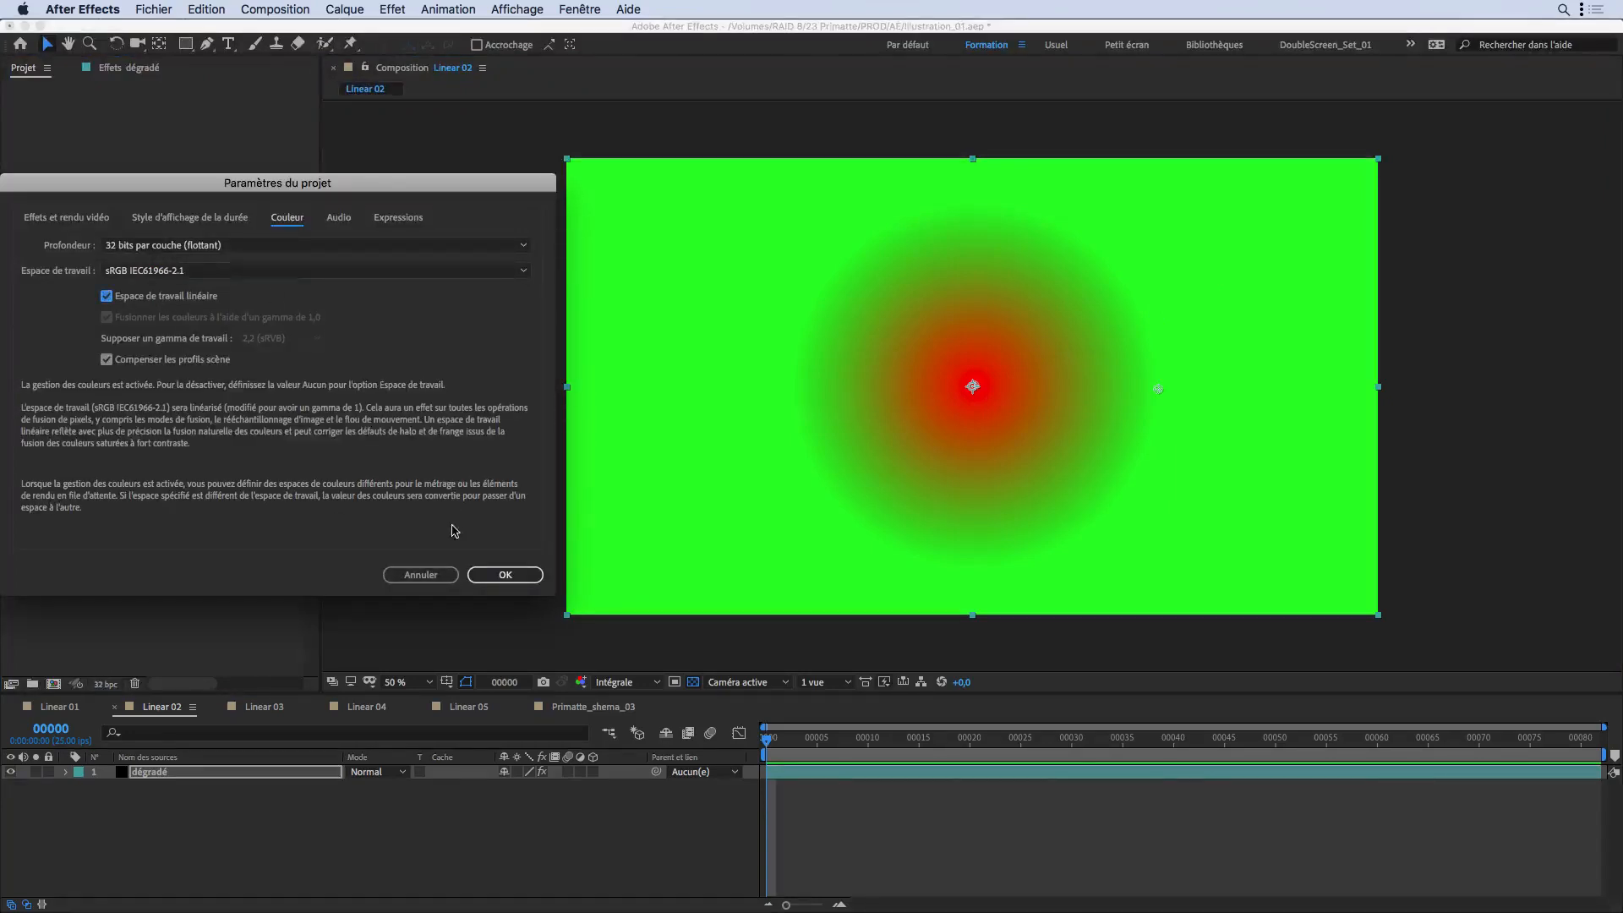
click(518, 578)
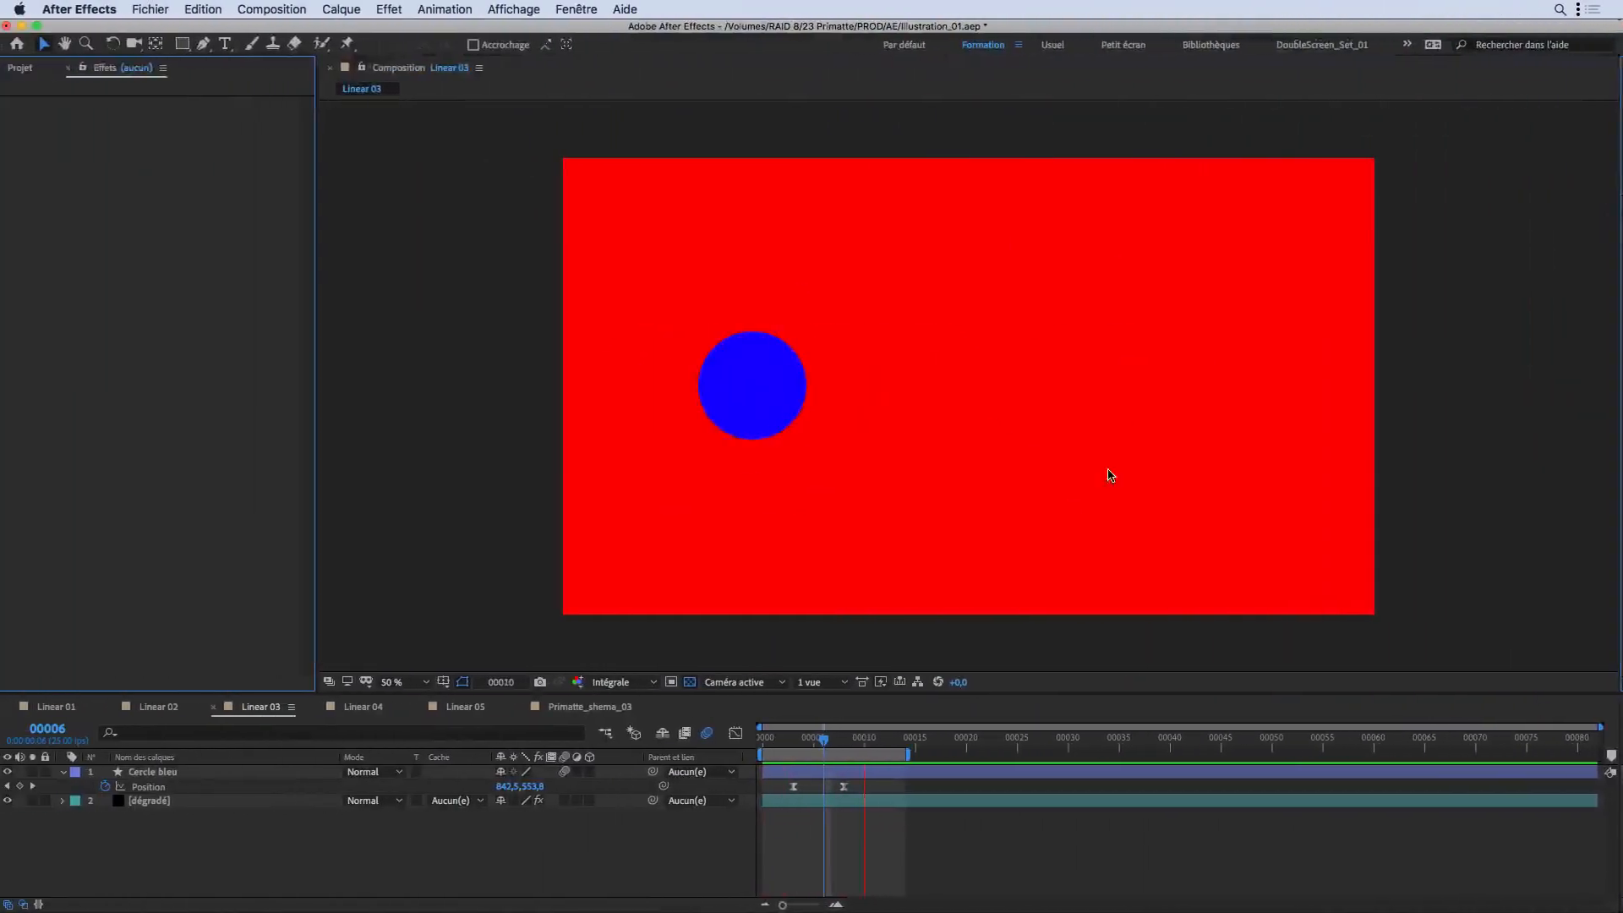
Step: Move to frame 6 of the Linear 03 composition and turn on motion blur for the blue circle's movement
click(811, 744)
drag(811, 747, 828, 749)
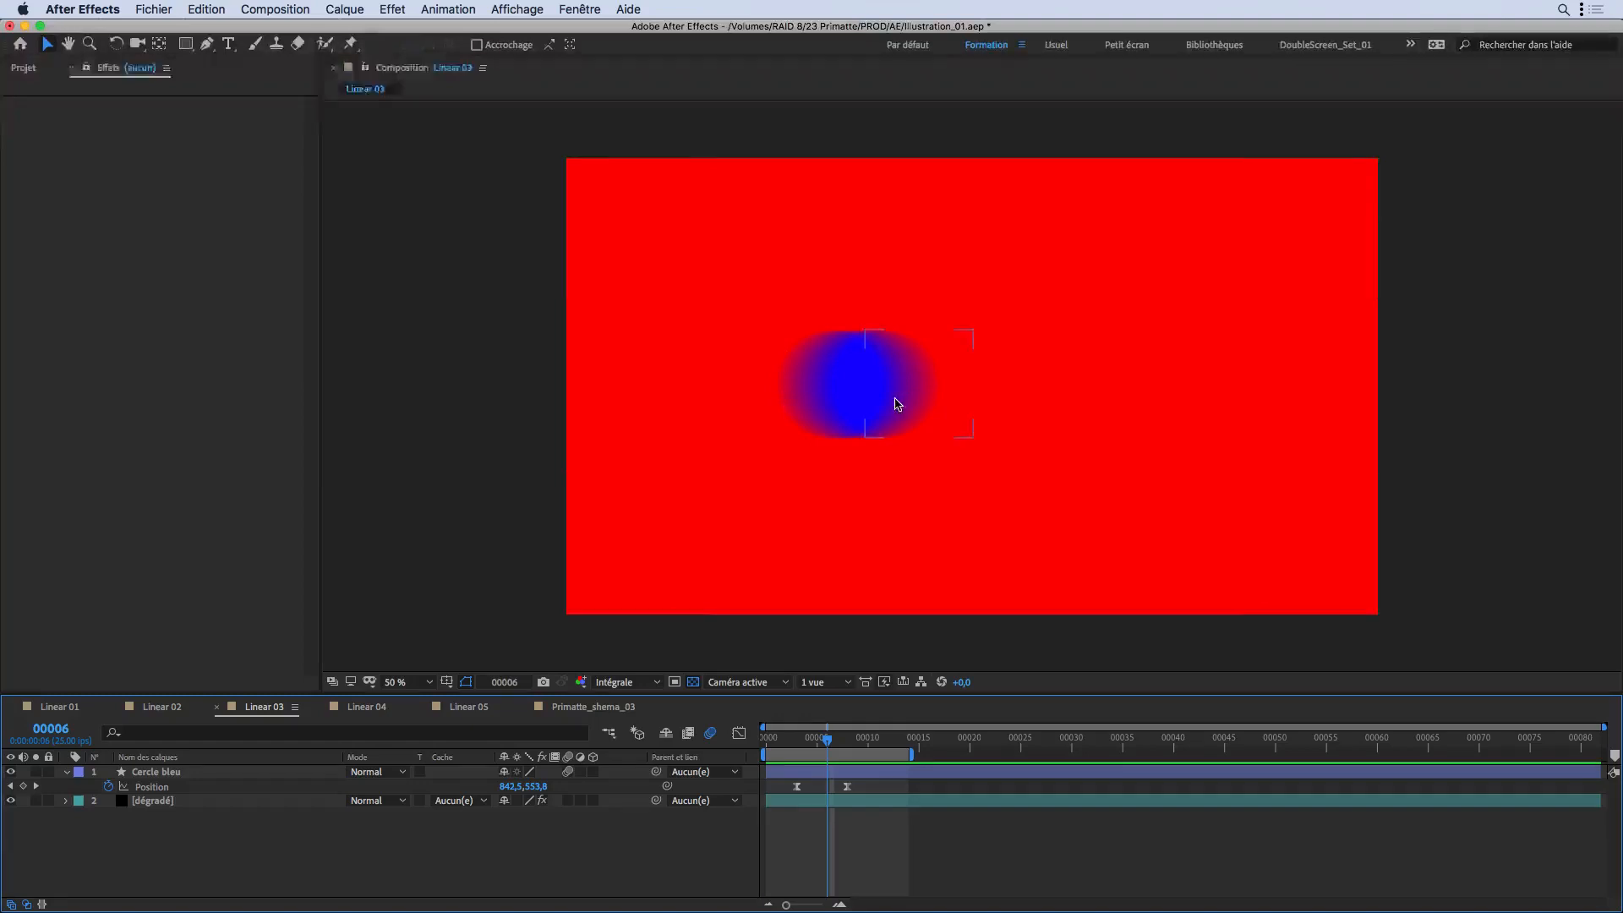
drag(836, 740, 827, 740)
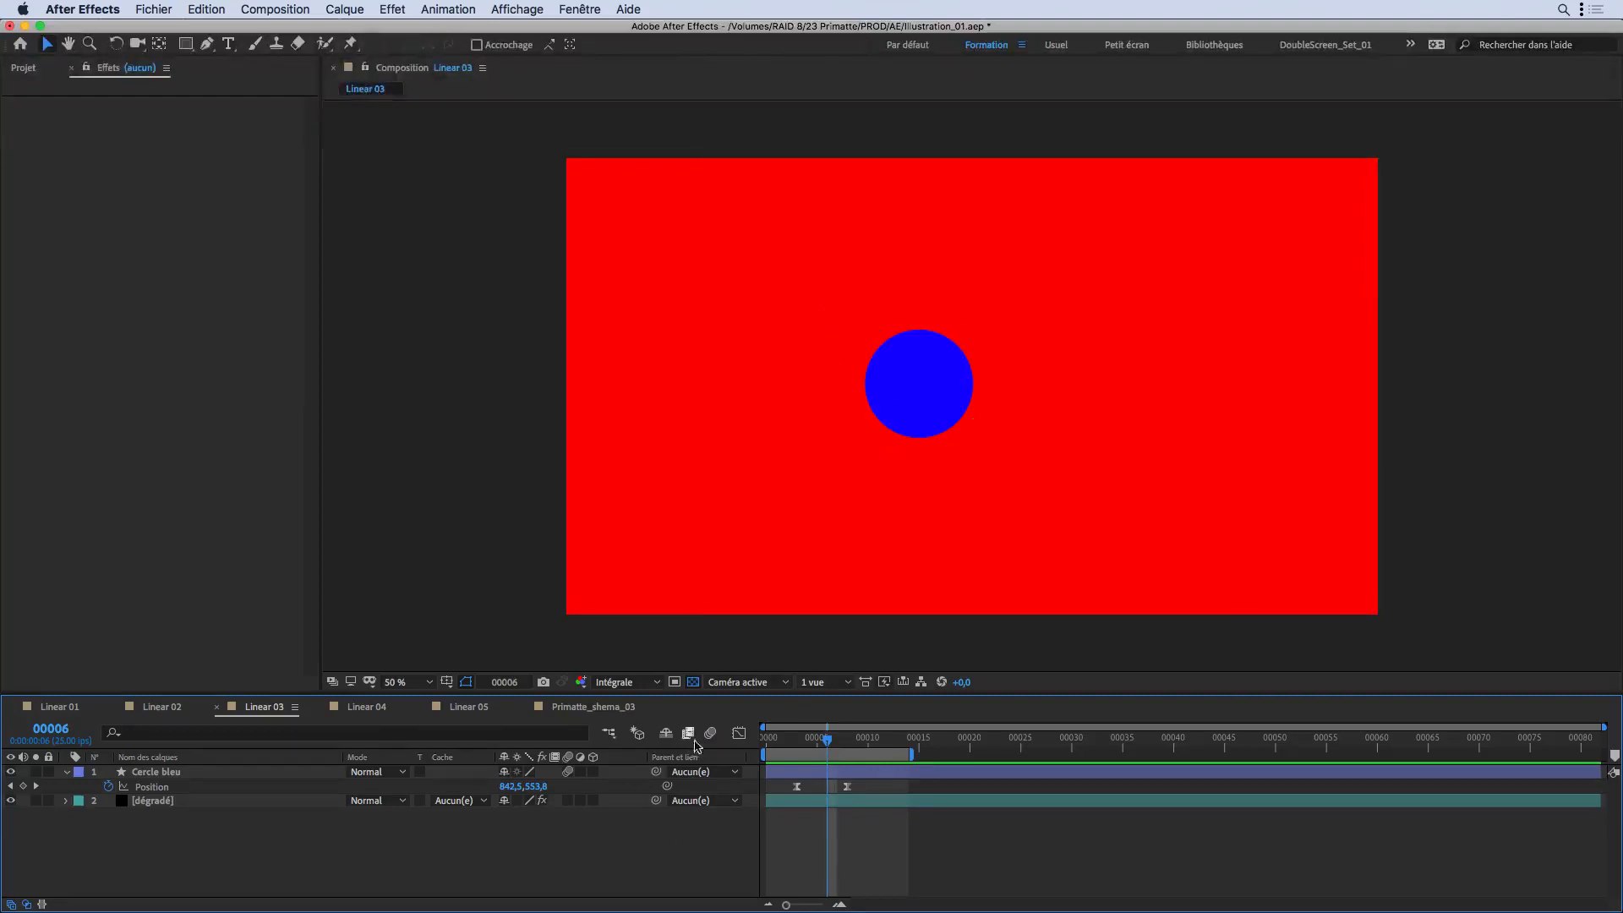
click(710, 733)
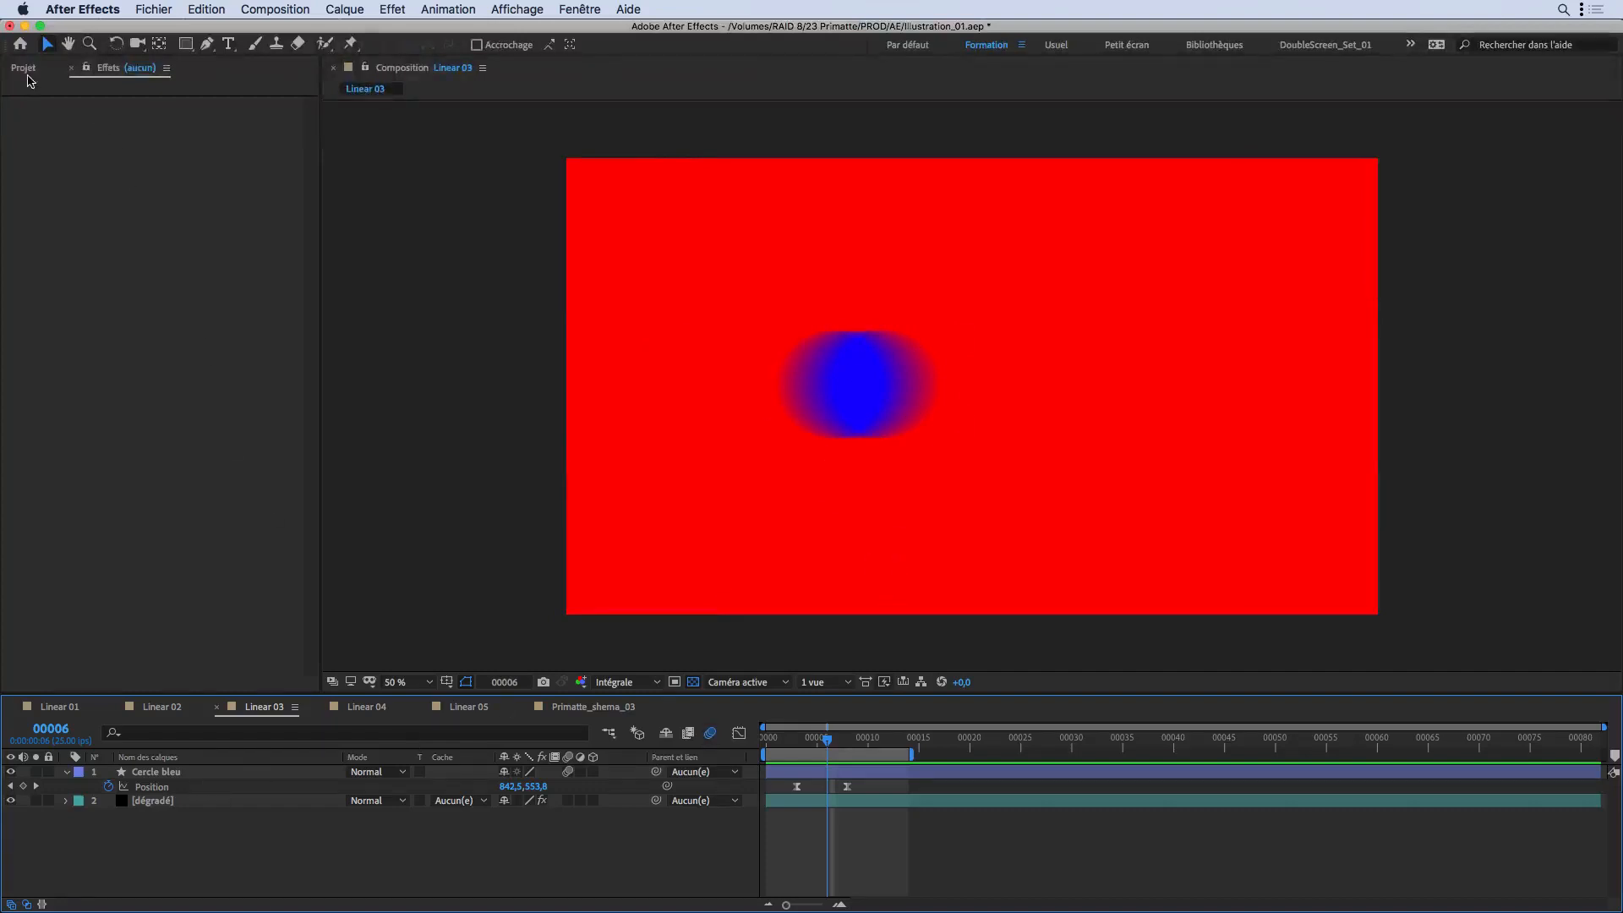
Step: Enable the project's linear working space to compare the motion-blurred blue circle on red
click(26, 67)
click(103, 684)
click(135, 296)
click(481, 574)
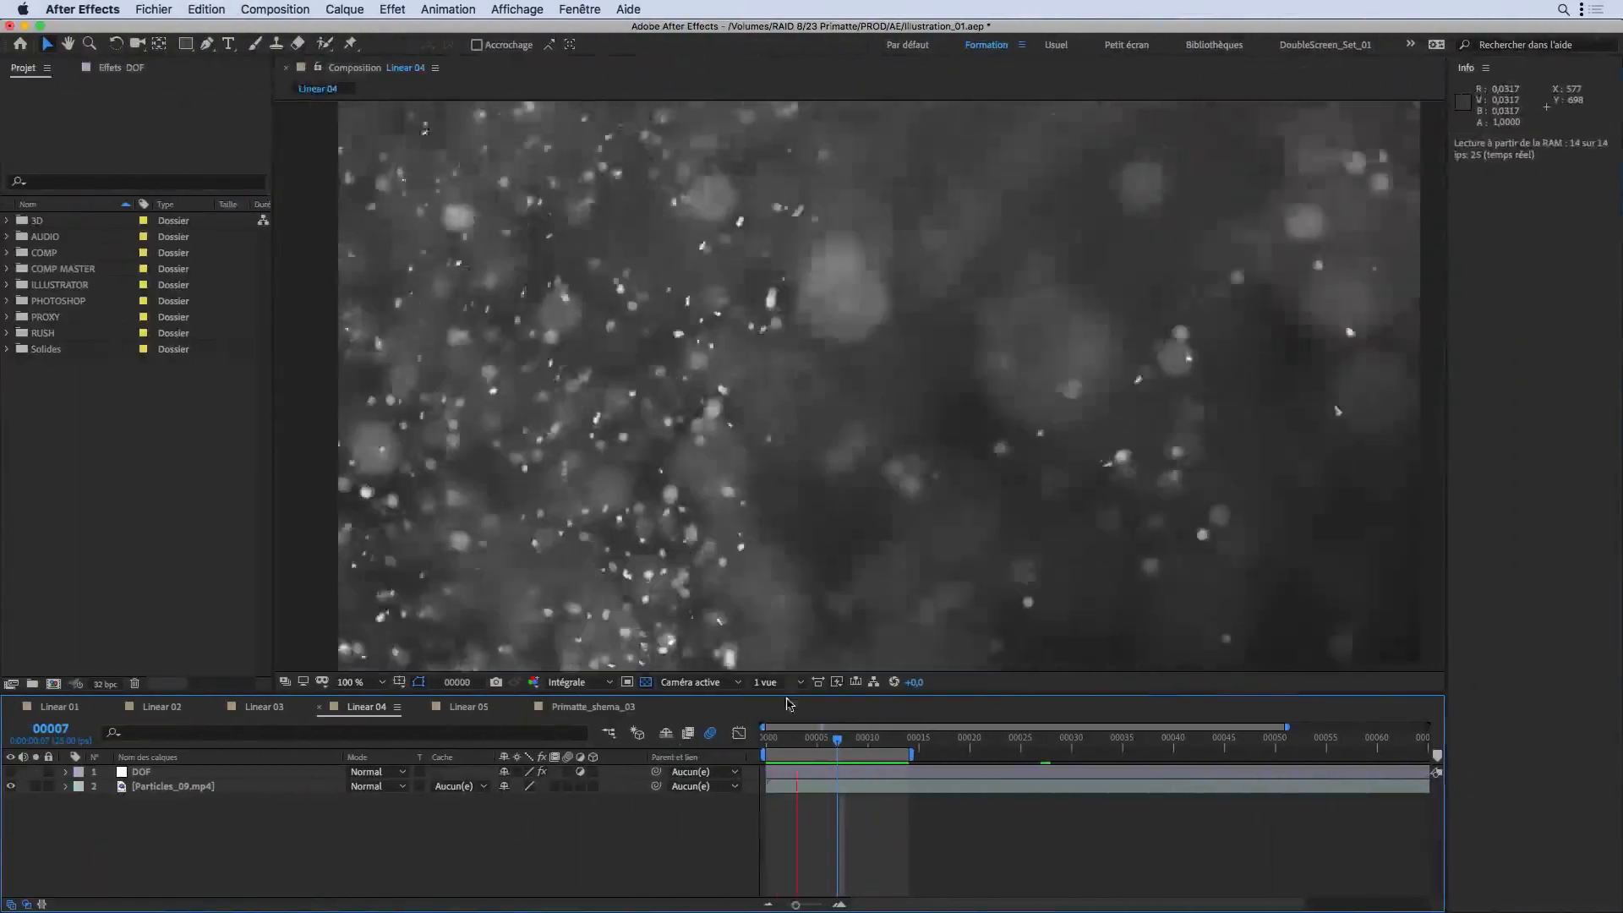
Step: Stop playback in Linear 04, duplicate the Particles_09.mp4 layer and set the upper copy's blending mode to Addition
key(space)
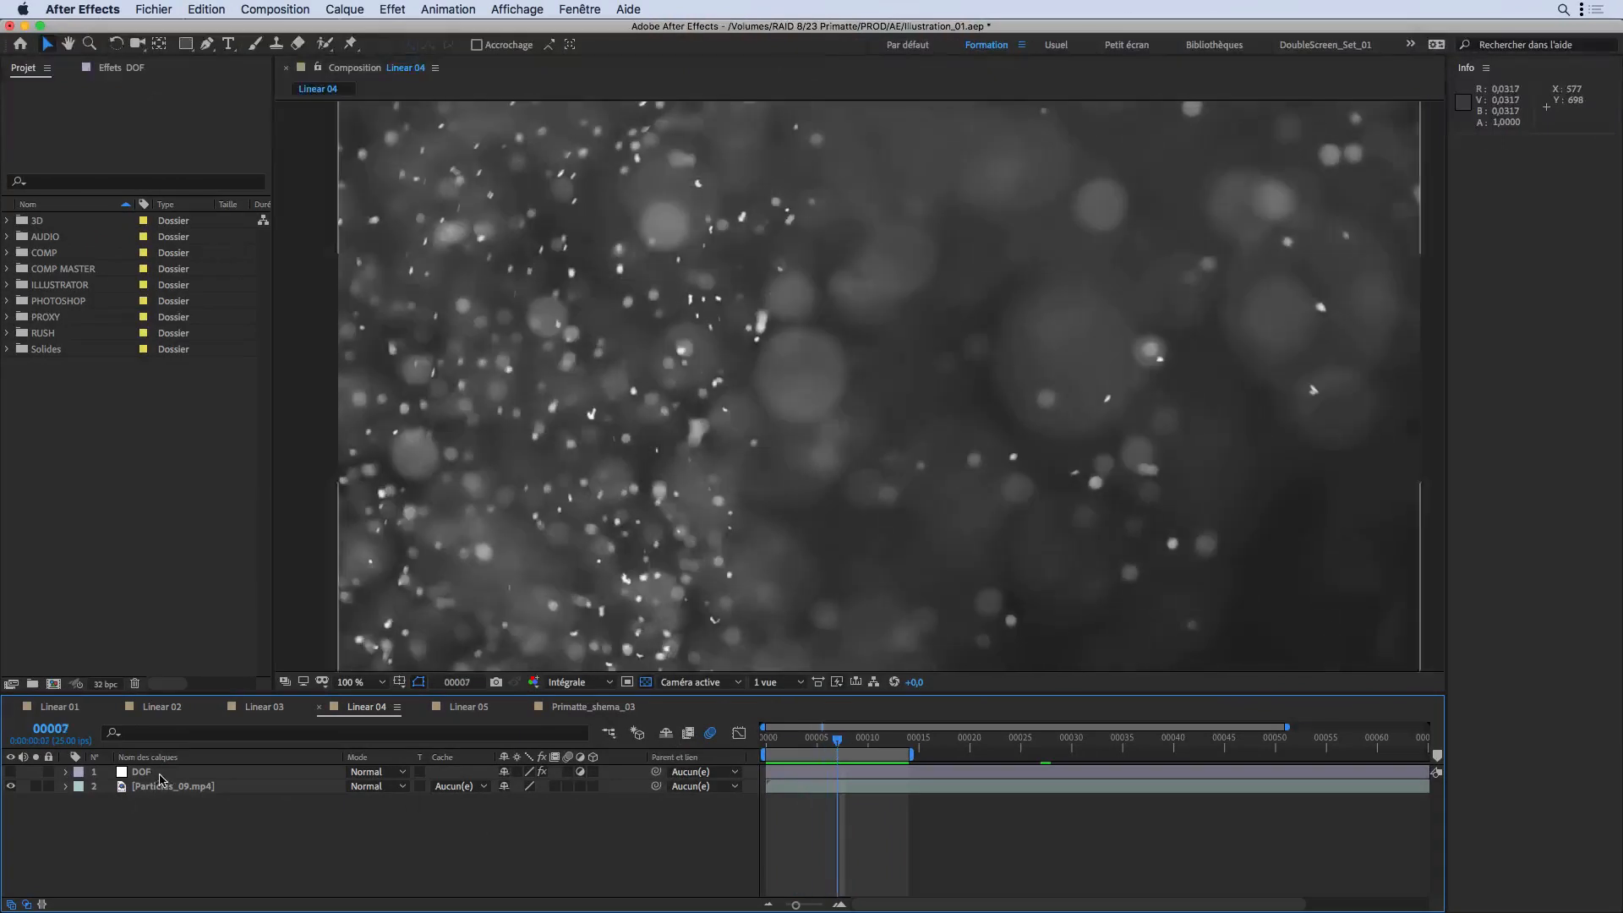
click(161, 787)
key(super+d)
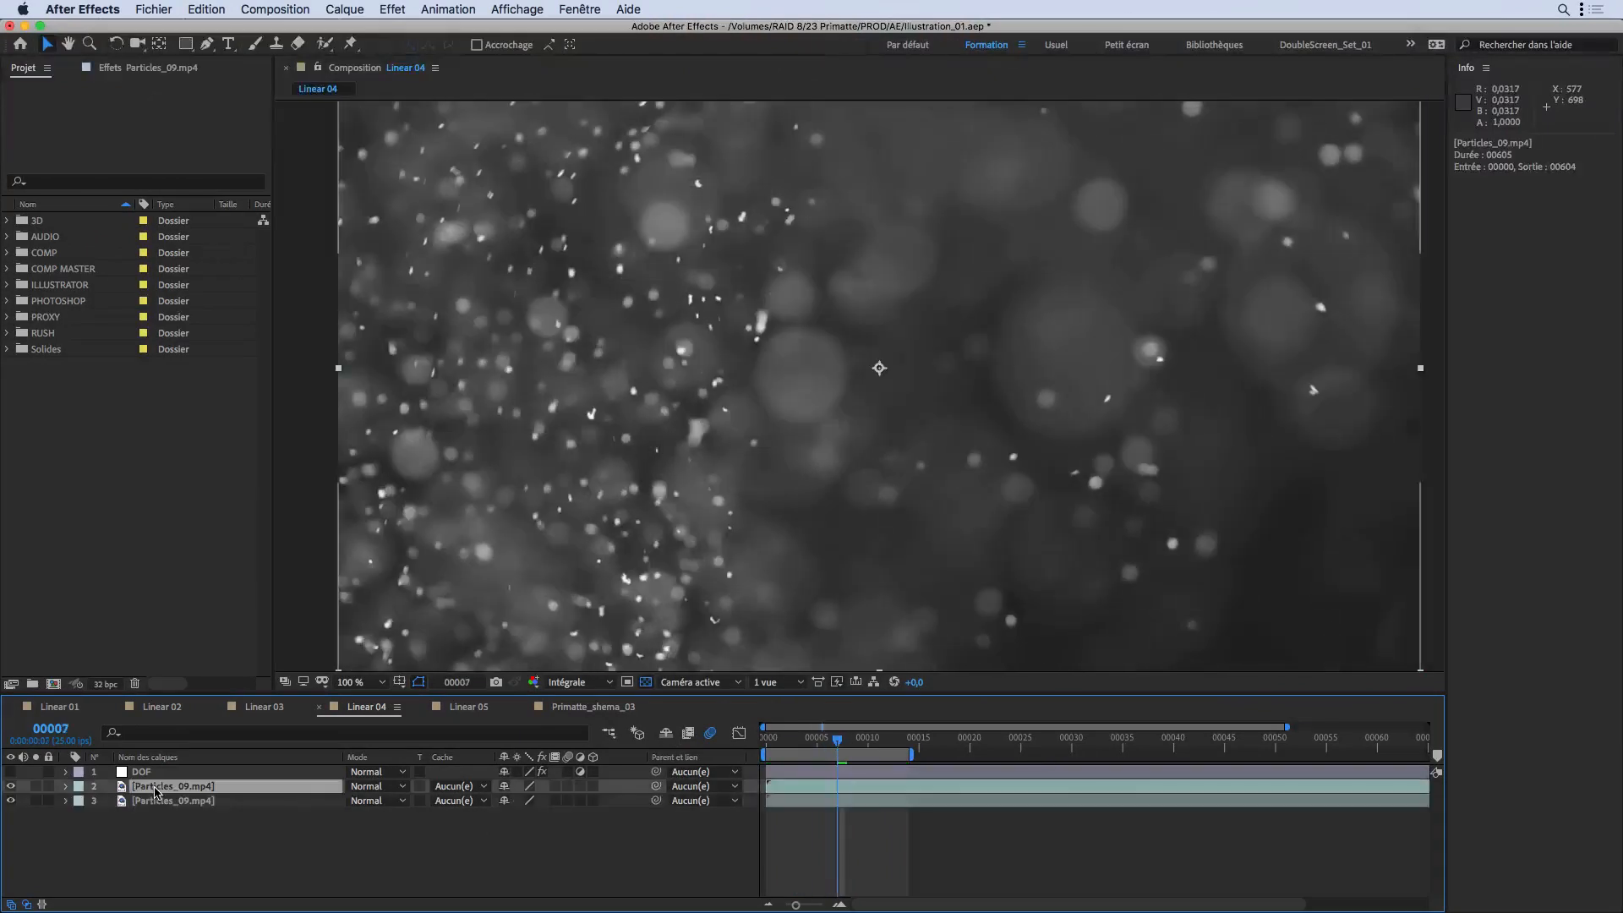
click(359, 787)
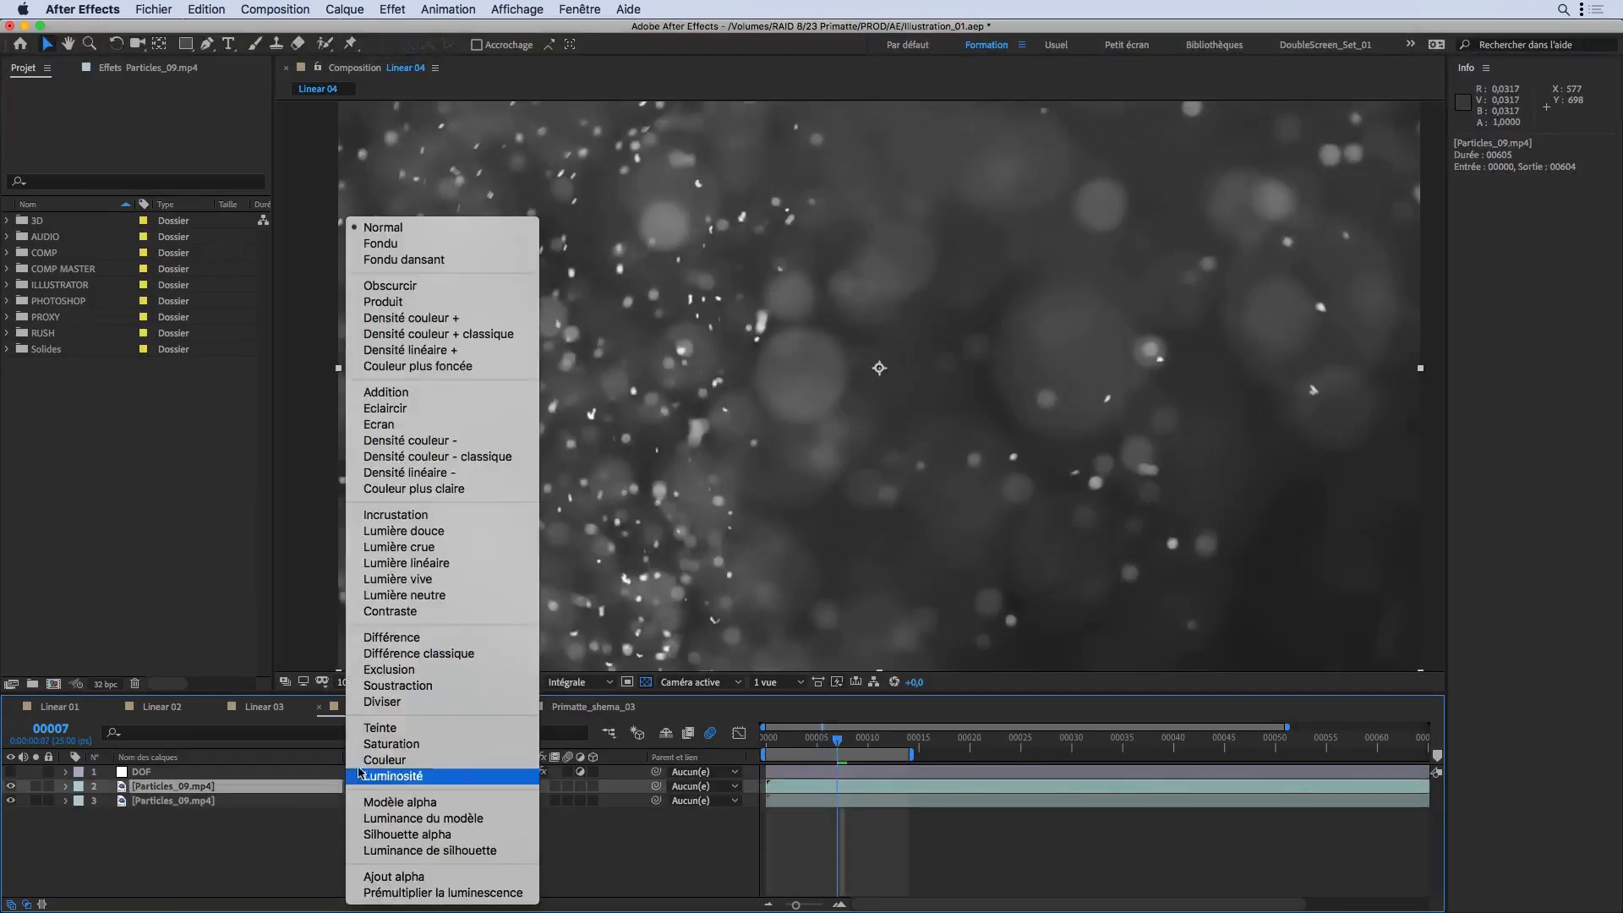
click(436, 394)
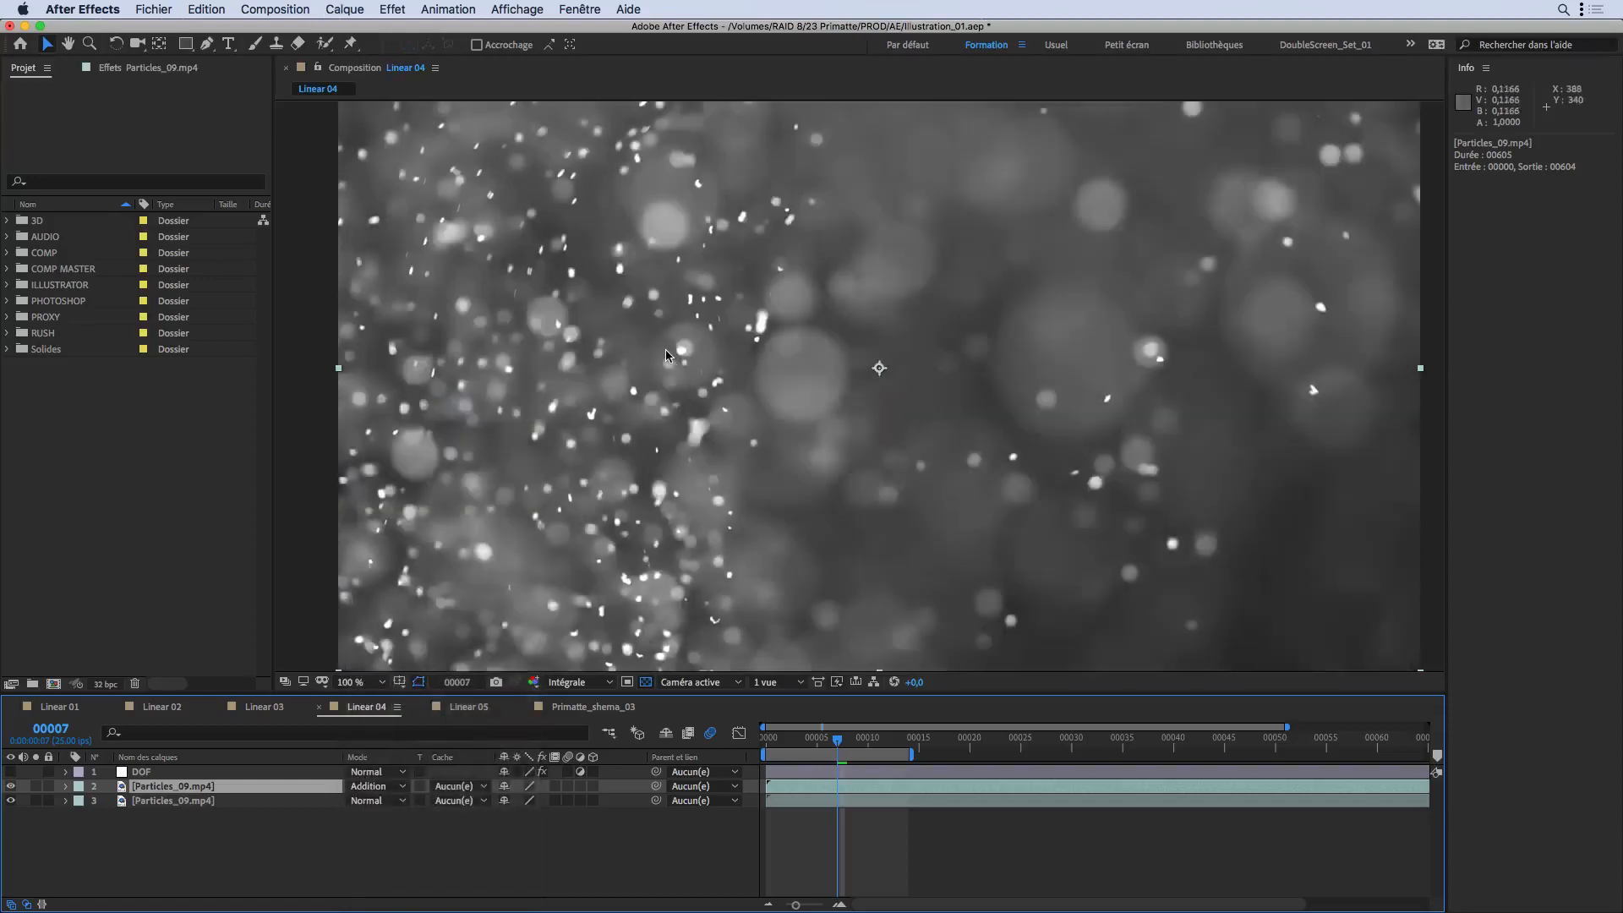
Step: Make the DOF layer visible over the particles and show its FL Out Of Focus effect settings
key(period)
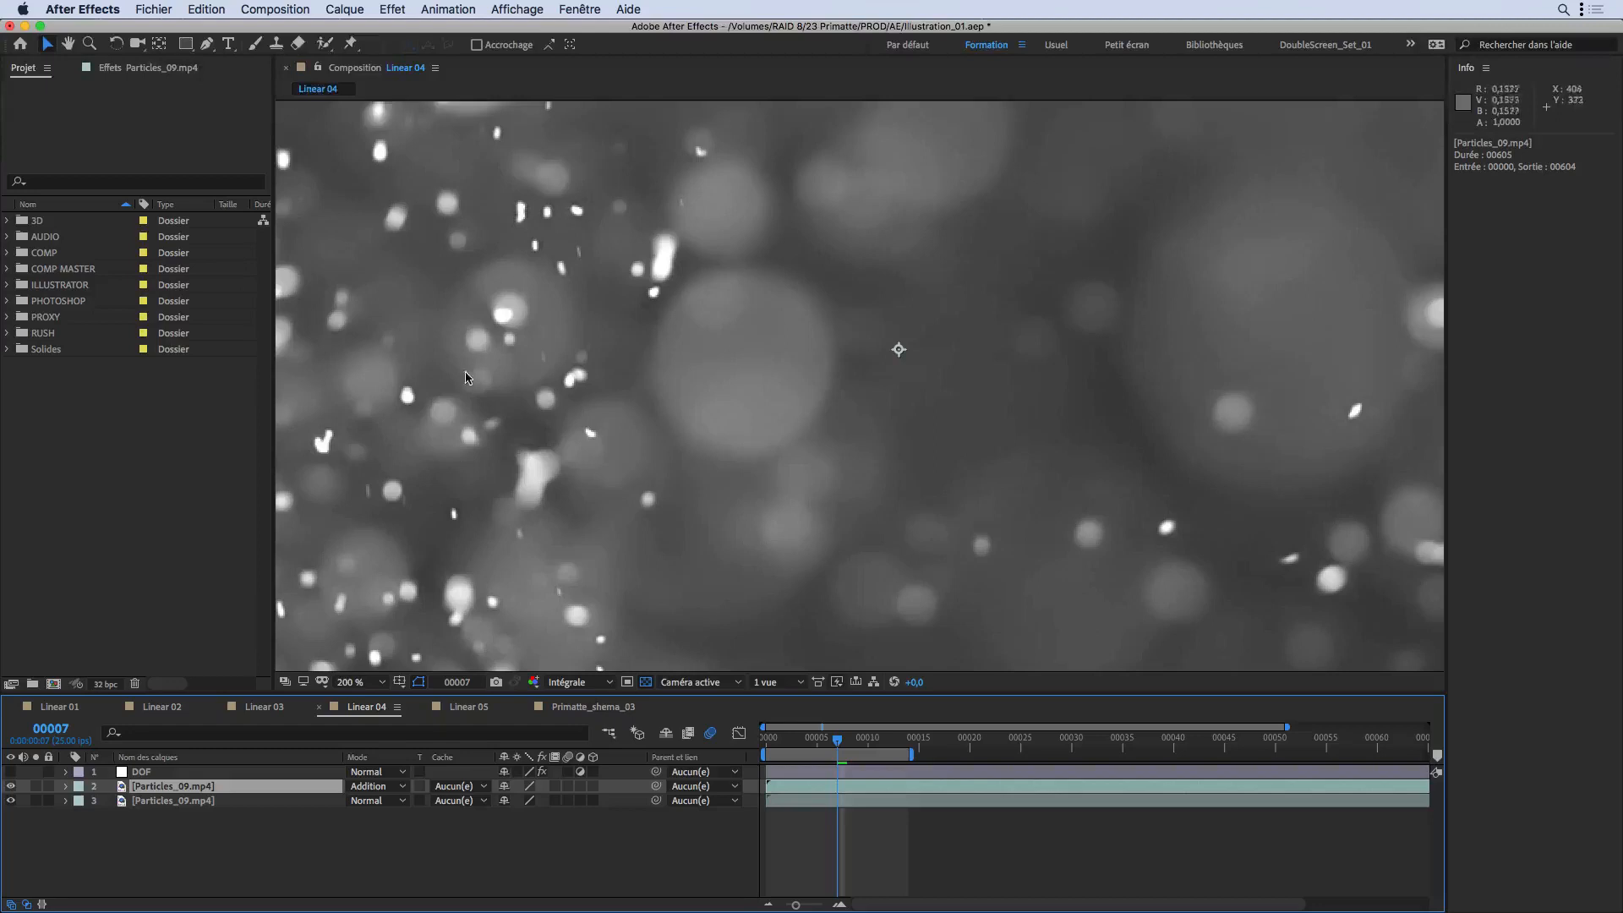
click(10, 772)
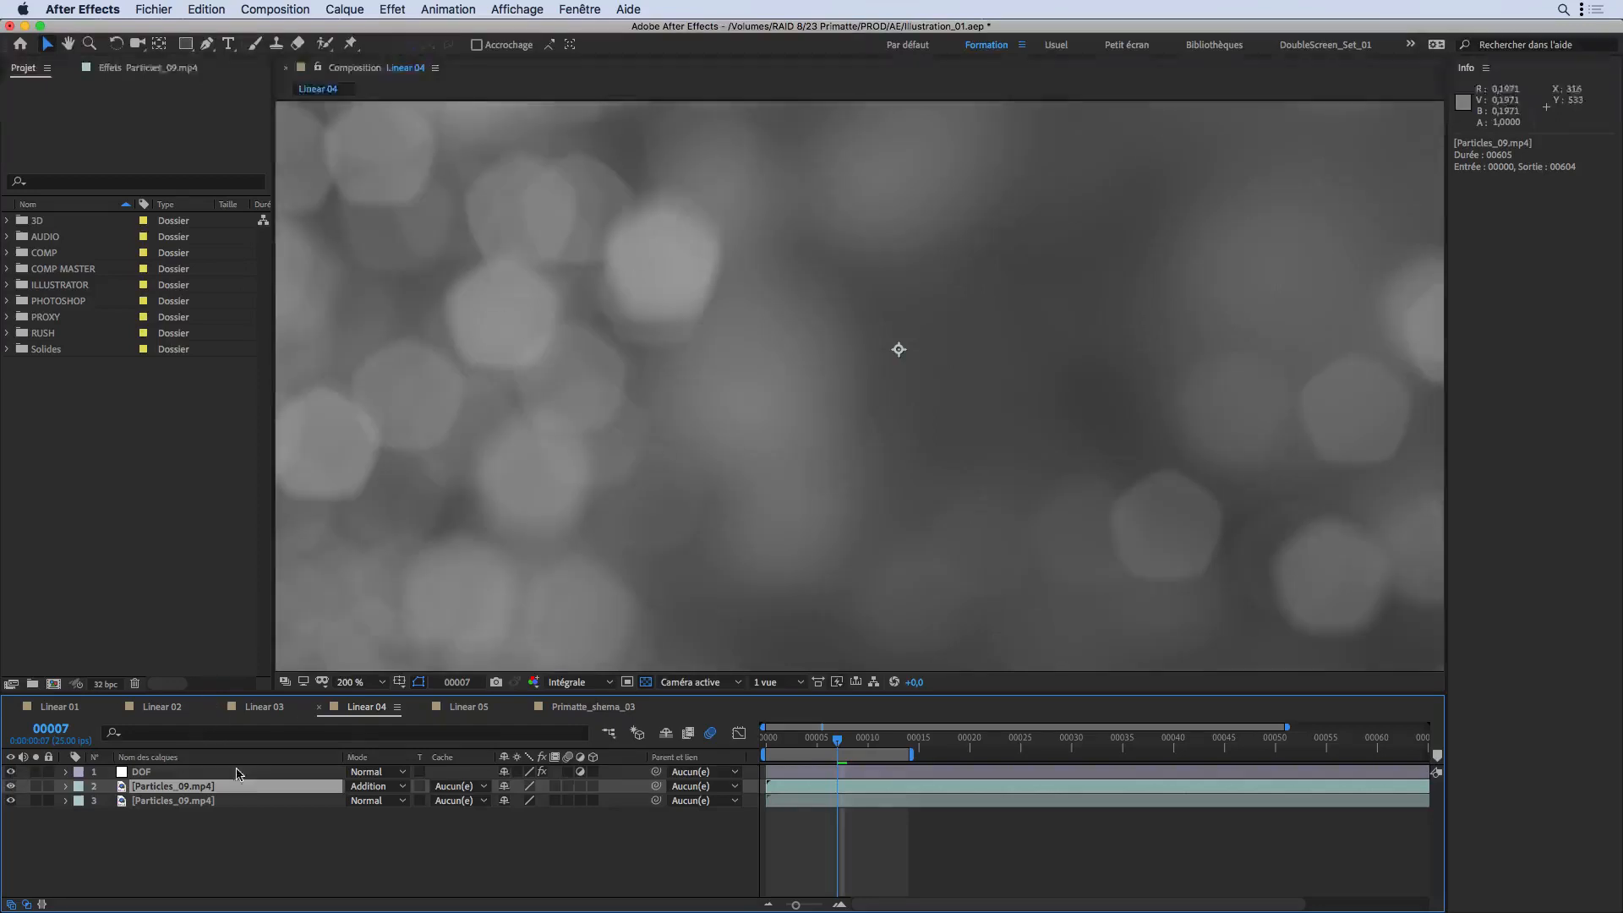
click(269, 772)
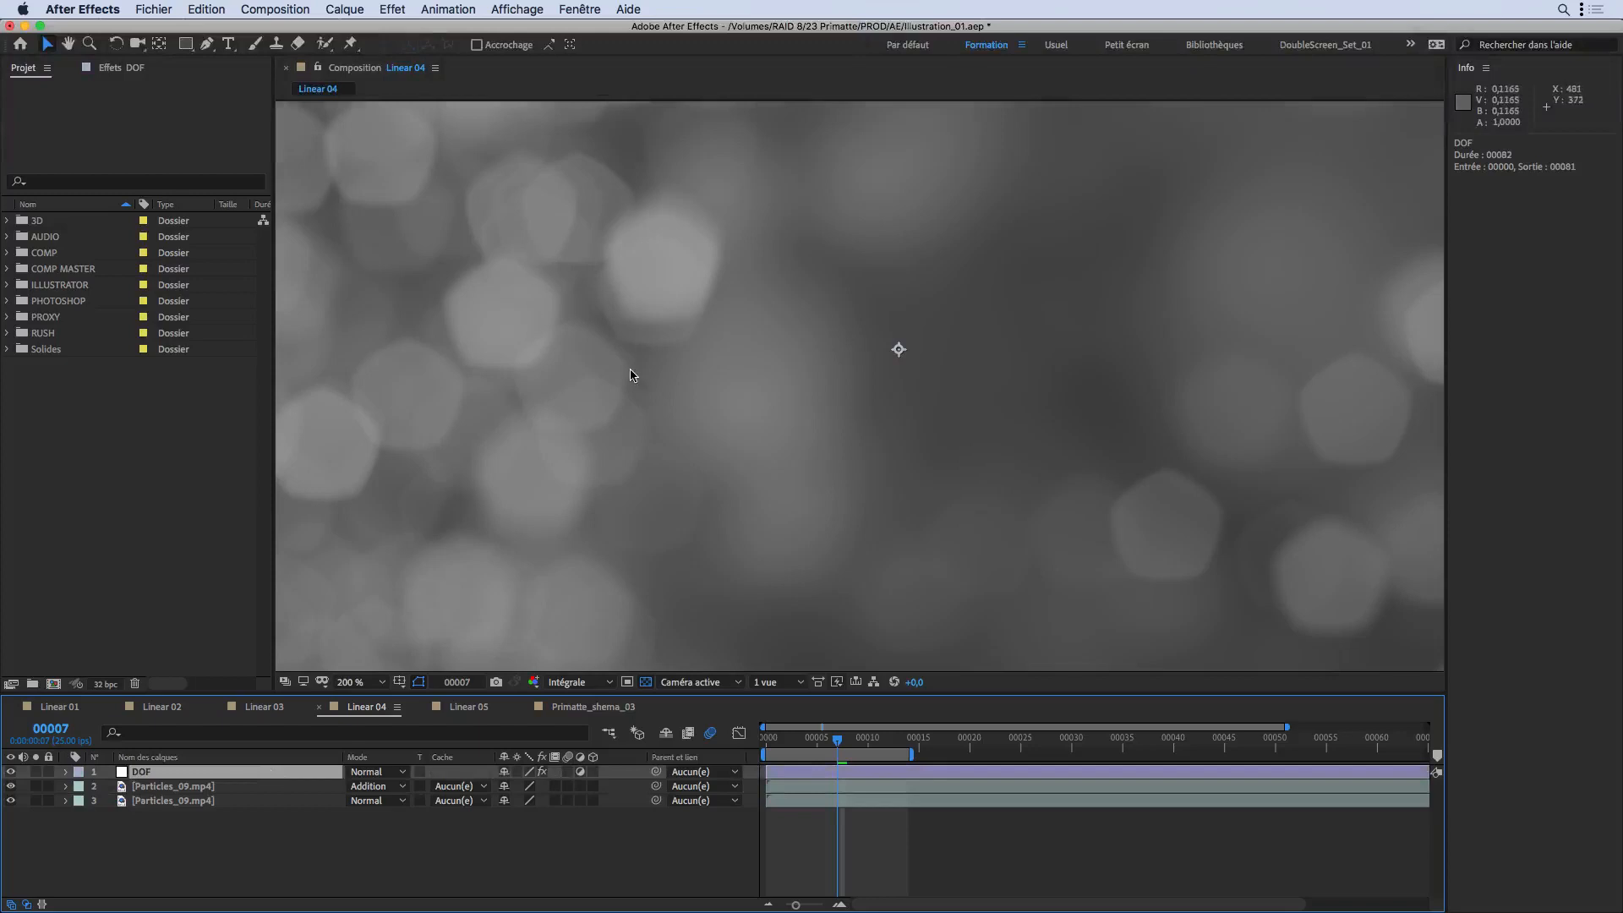
key(comma)
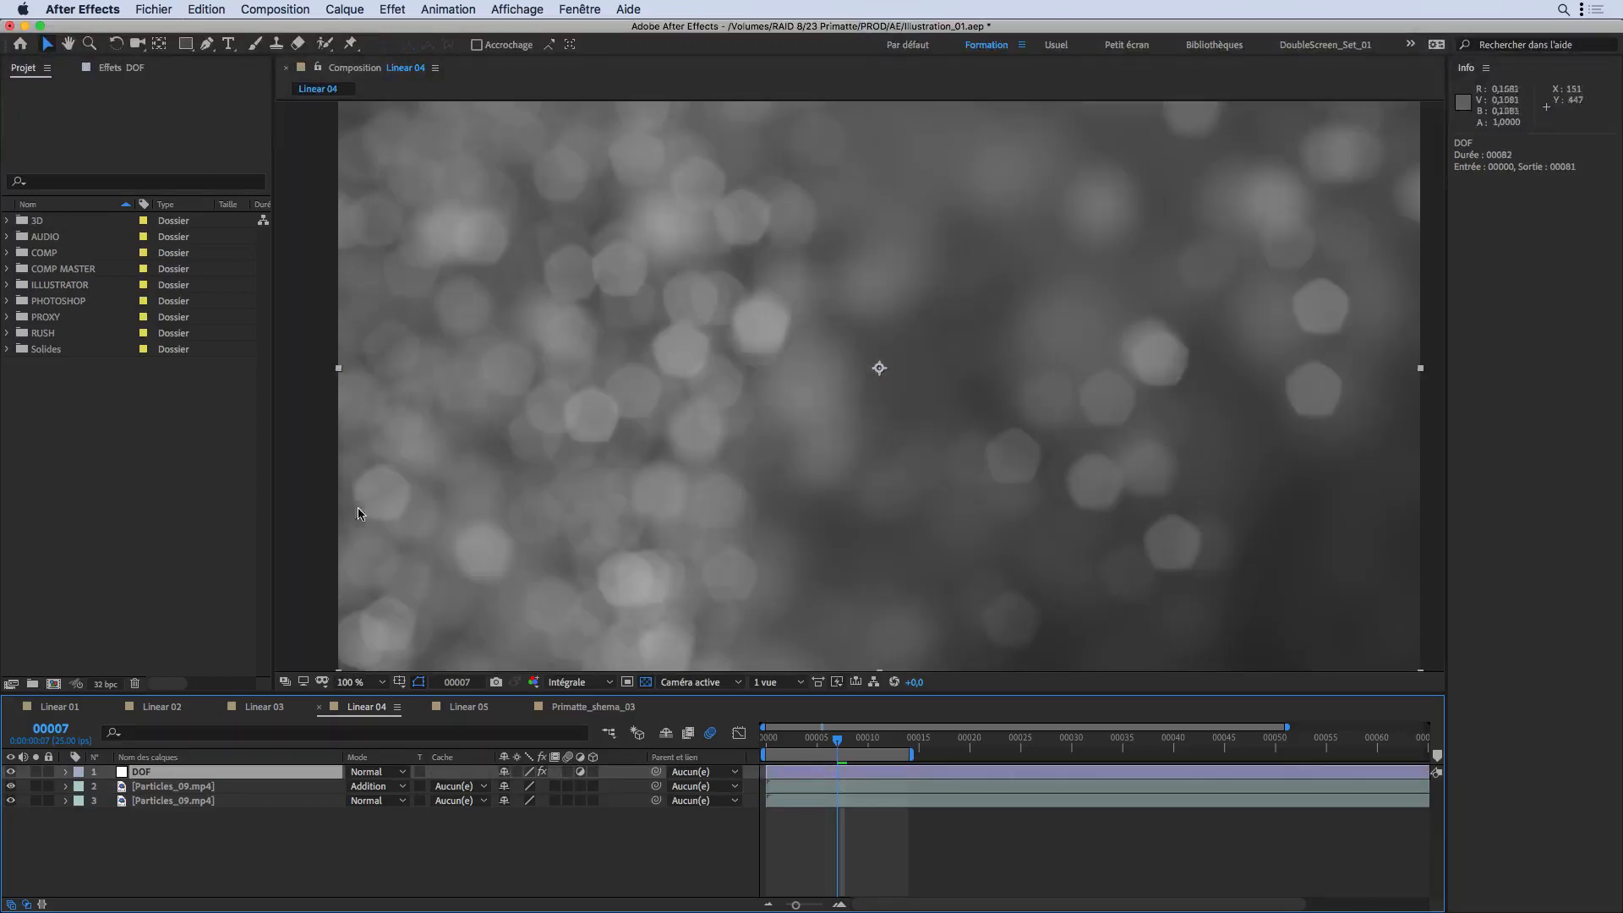
click(121, 70)
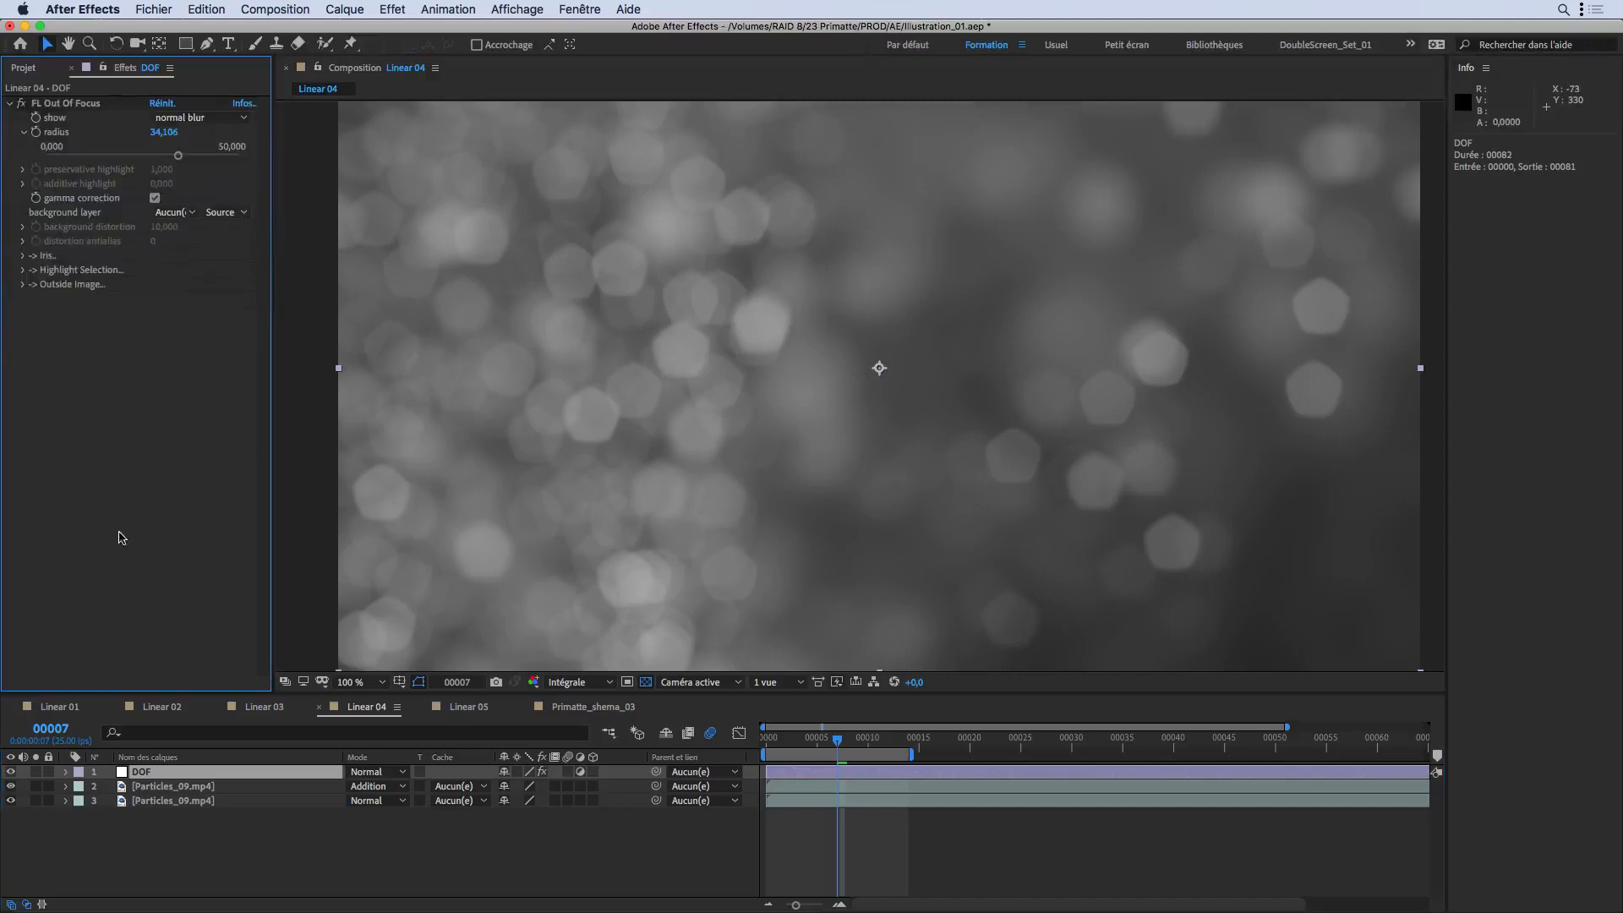
Step: Disable the linear working space in the project colour settings to compare the defocused particles
click(27, 70)
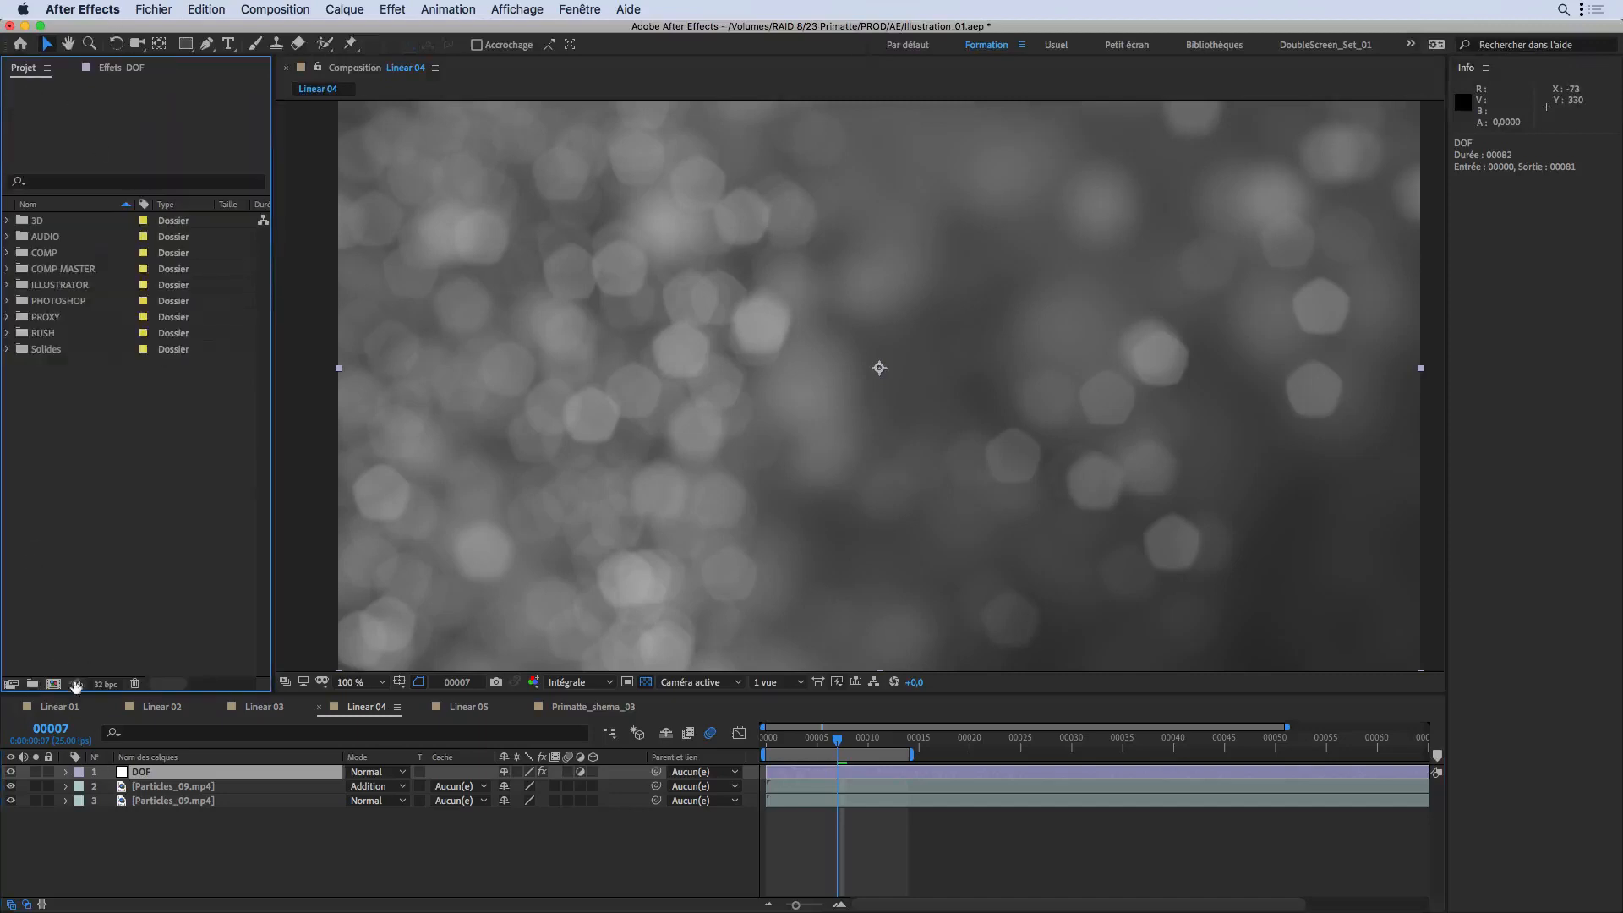
click(104, 683)
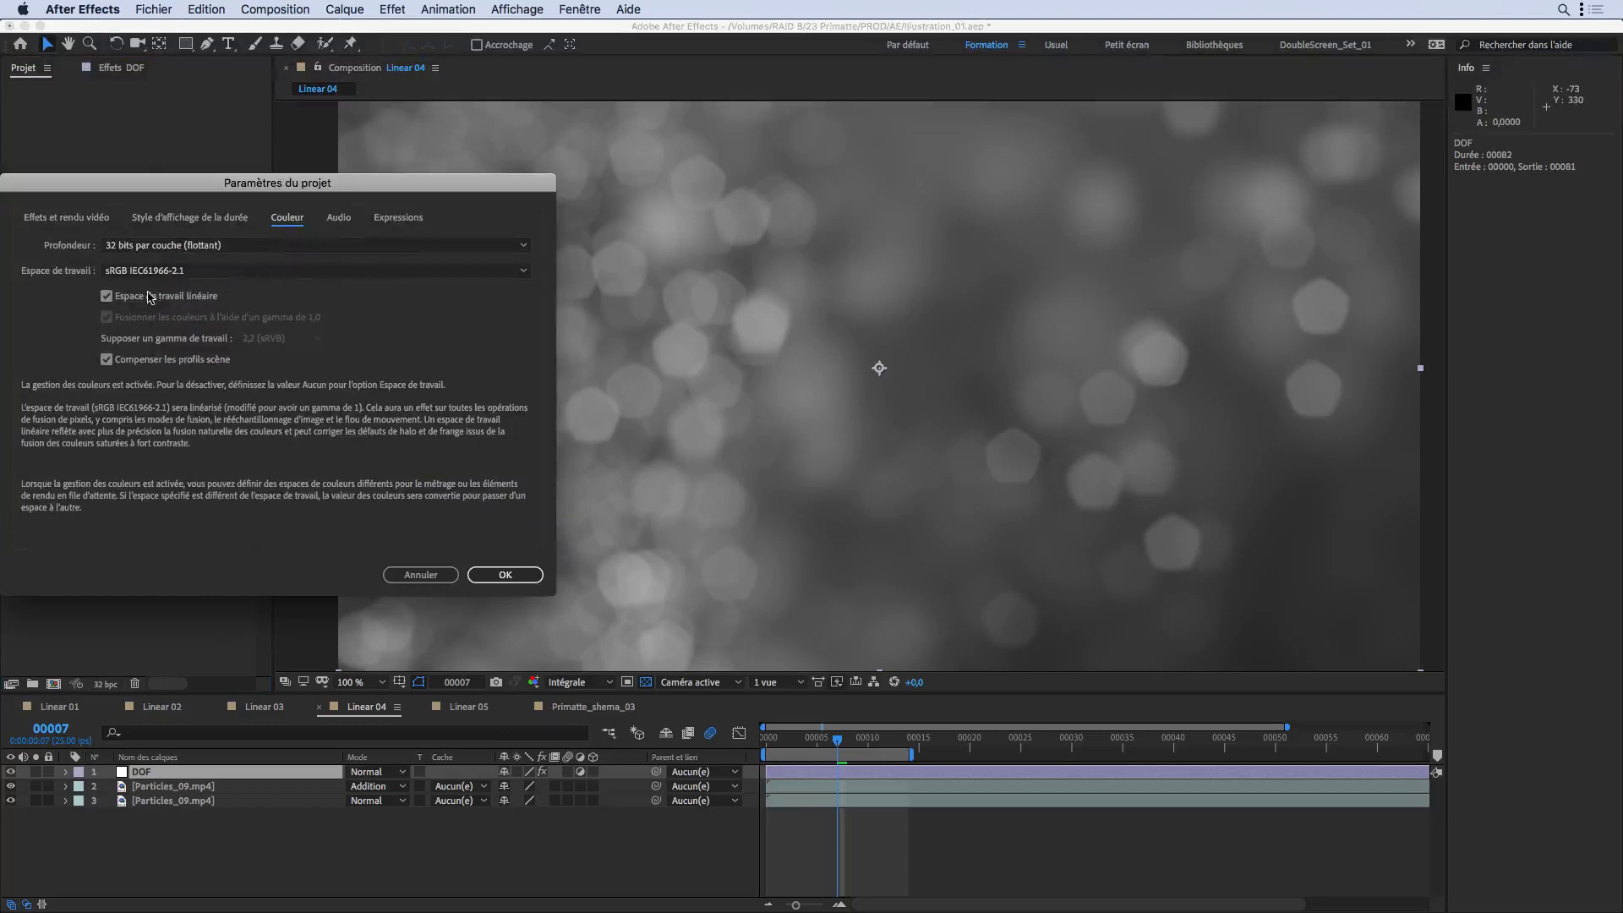
click(107, 296)
click(505, 575)
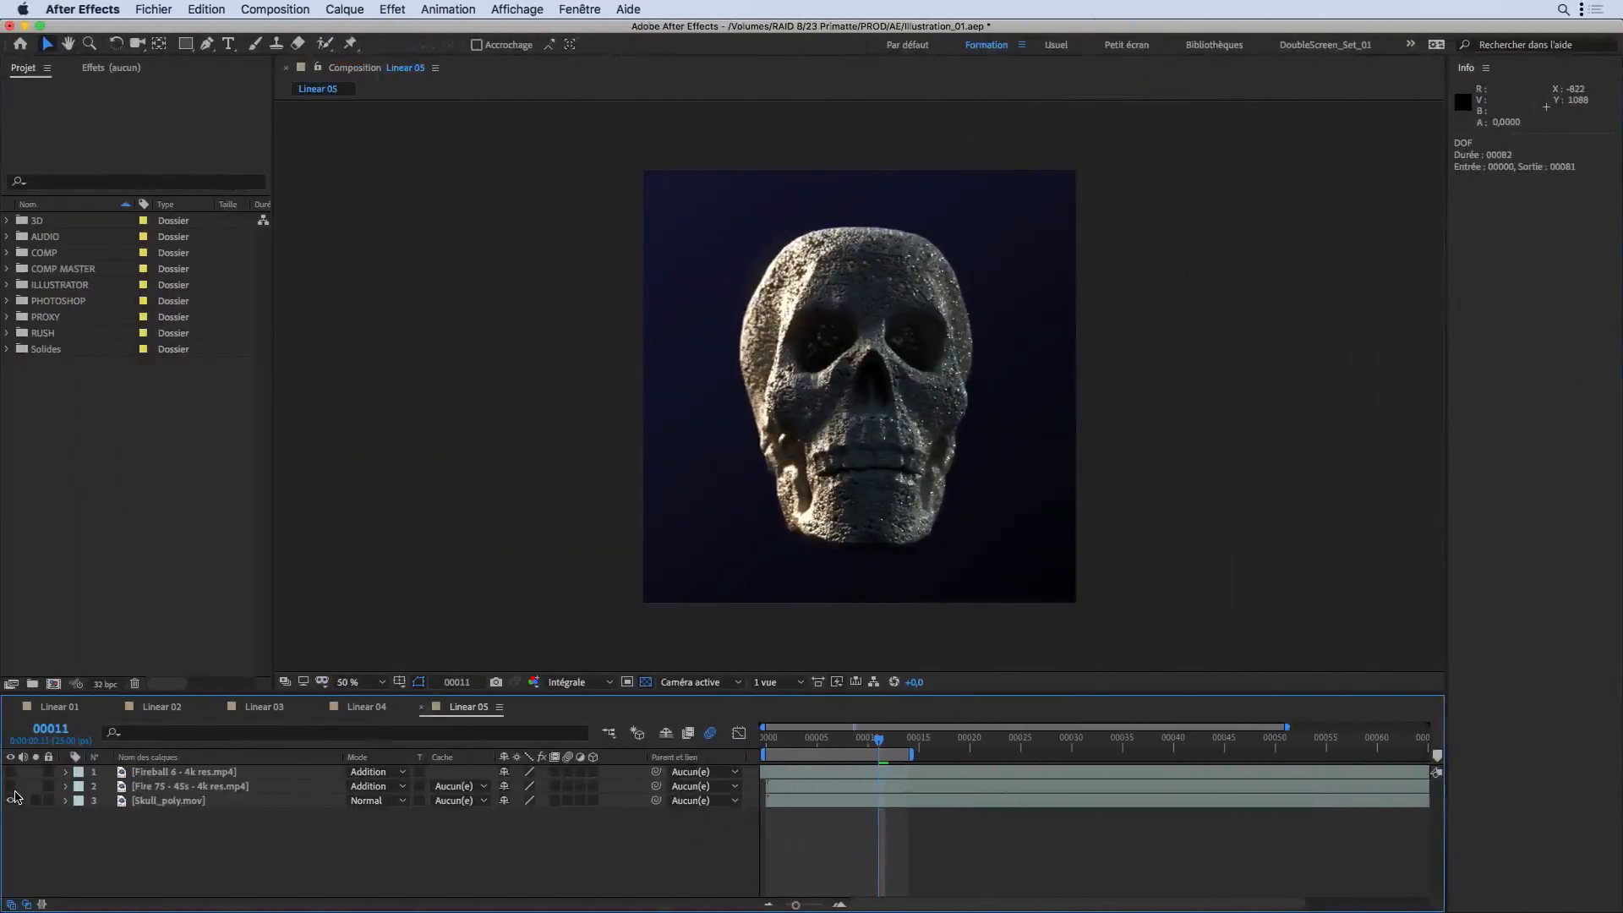
Step: Make the Fireball 6 layer visible over the skull, try the Ecran blending mode on it and return it to Addition
click(10, 771)
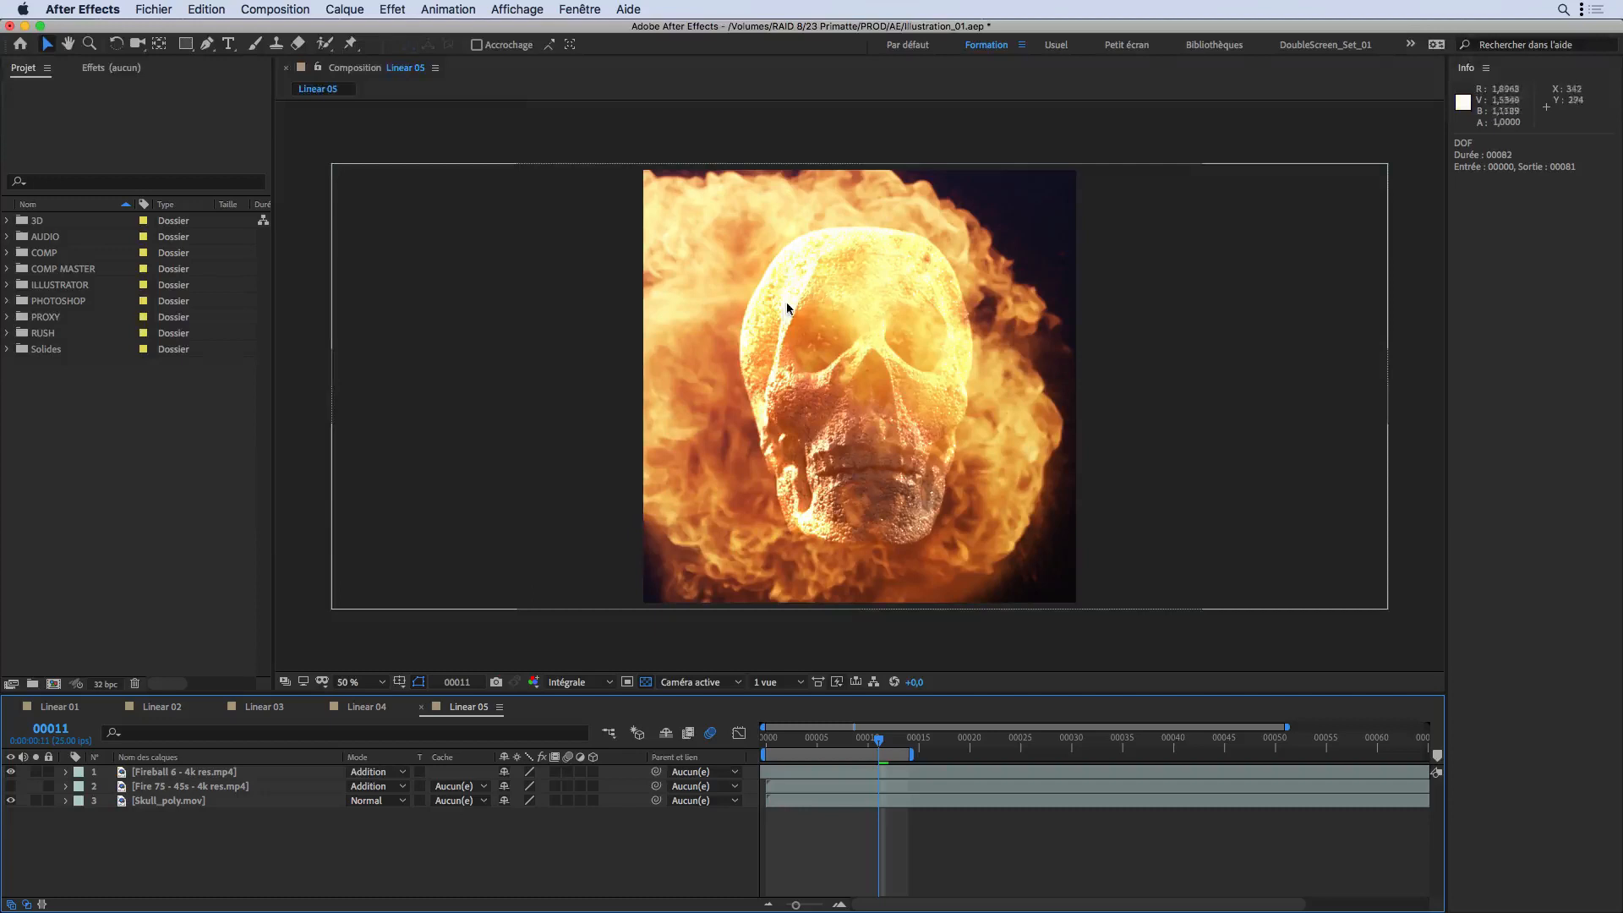
click(381, 770)
click(407, 425)
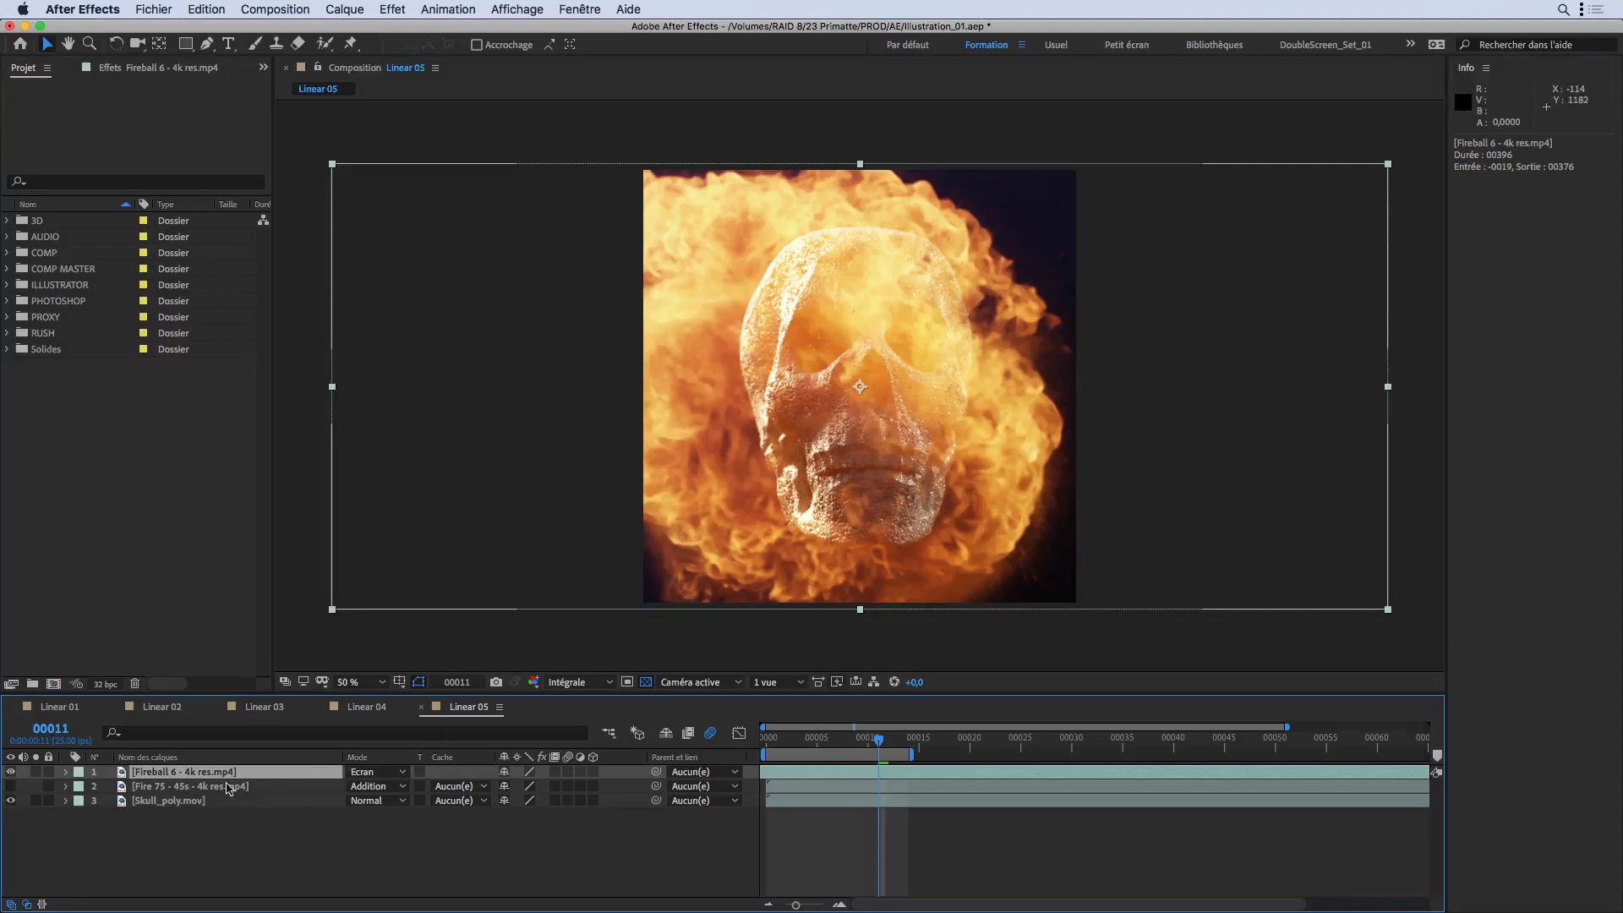
click(372, 771)
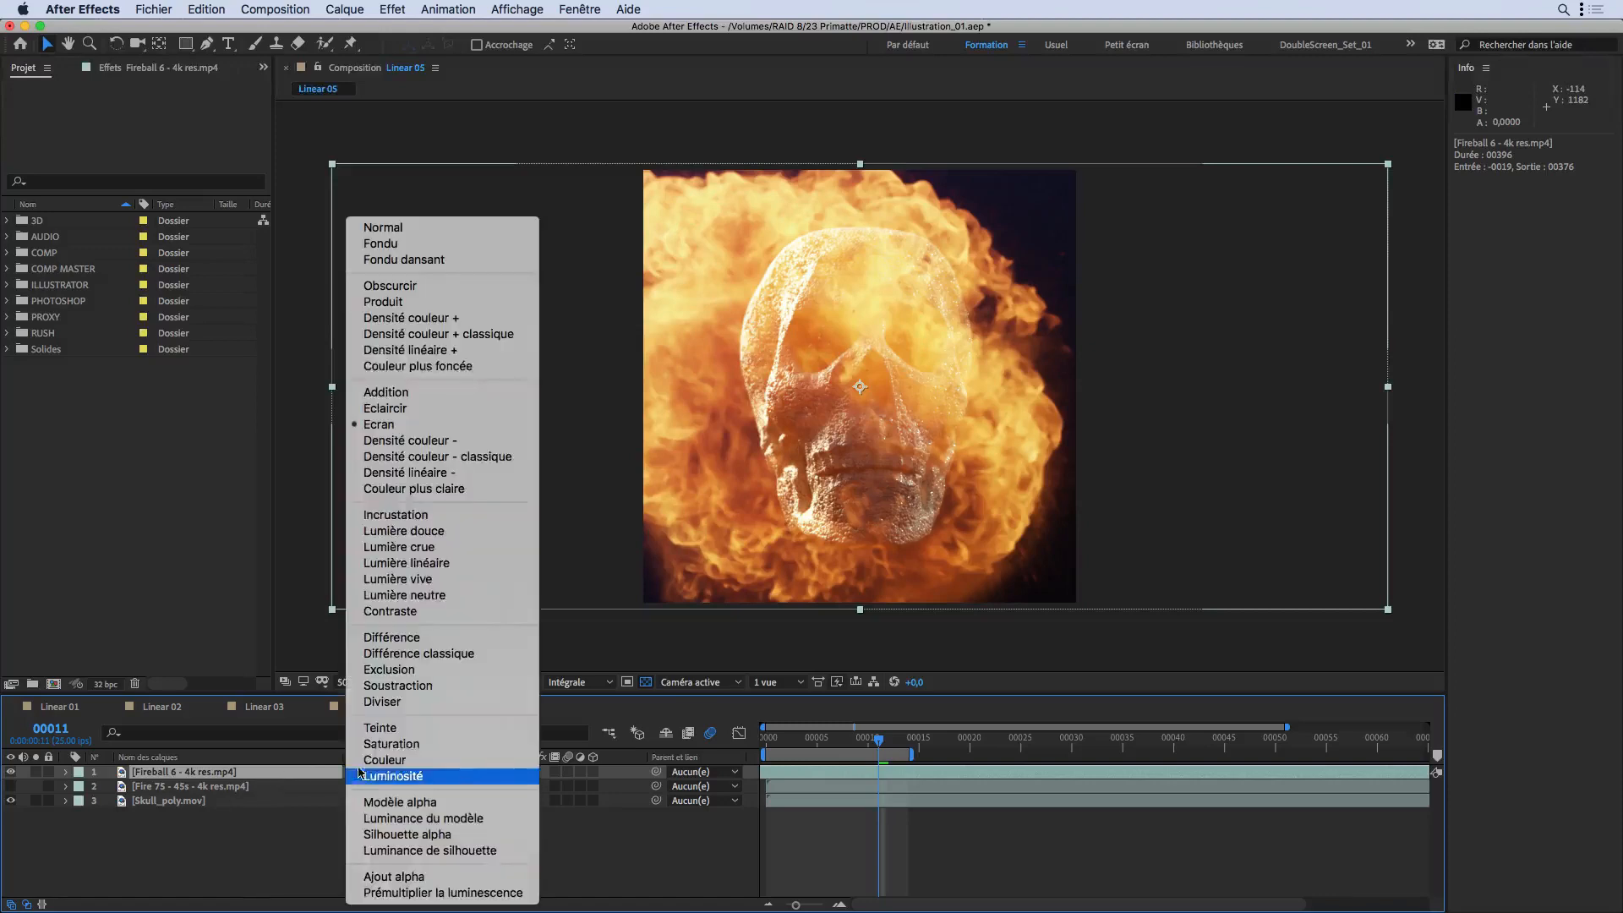
click(388, 393)
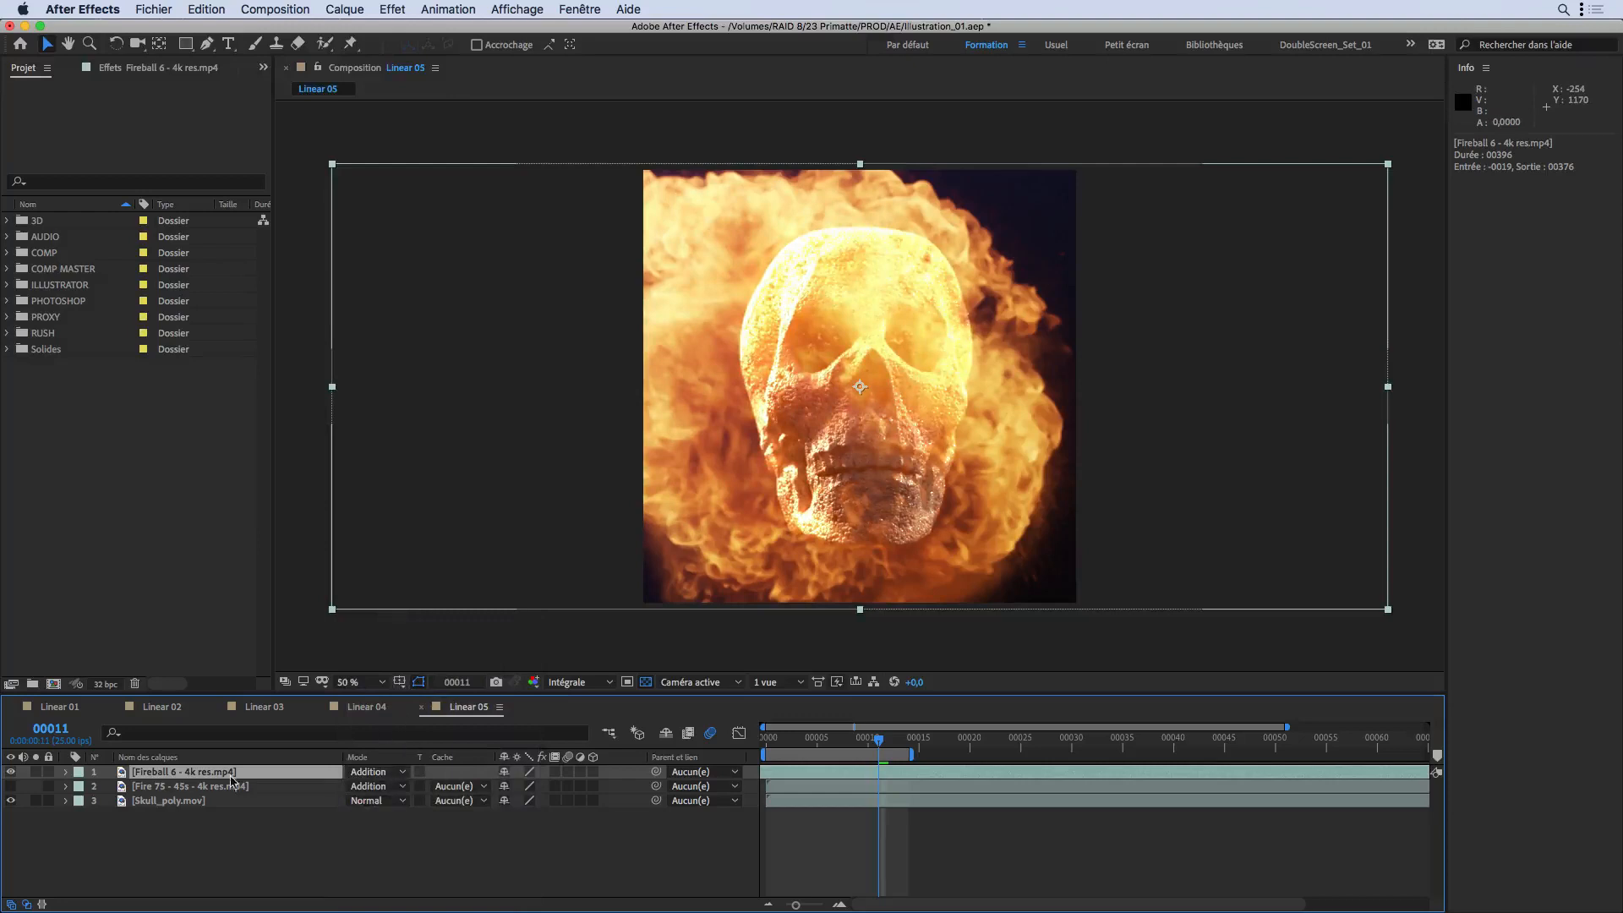
Step: Enable the linear working space in the project colour settings to compare the fireball added over the skull
click(132, 525)
click(102, 684)
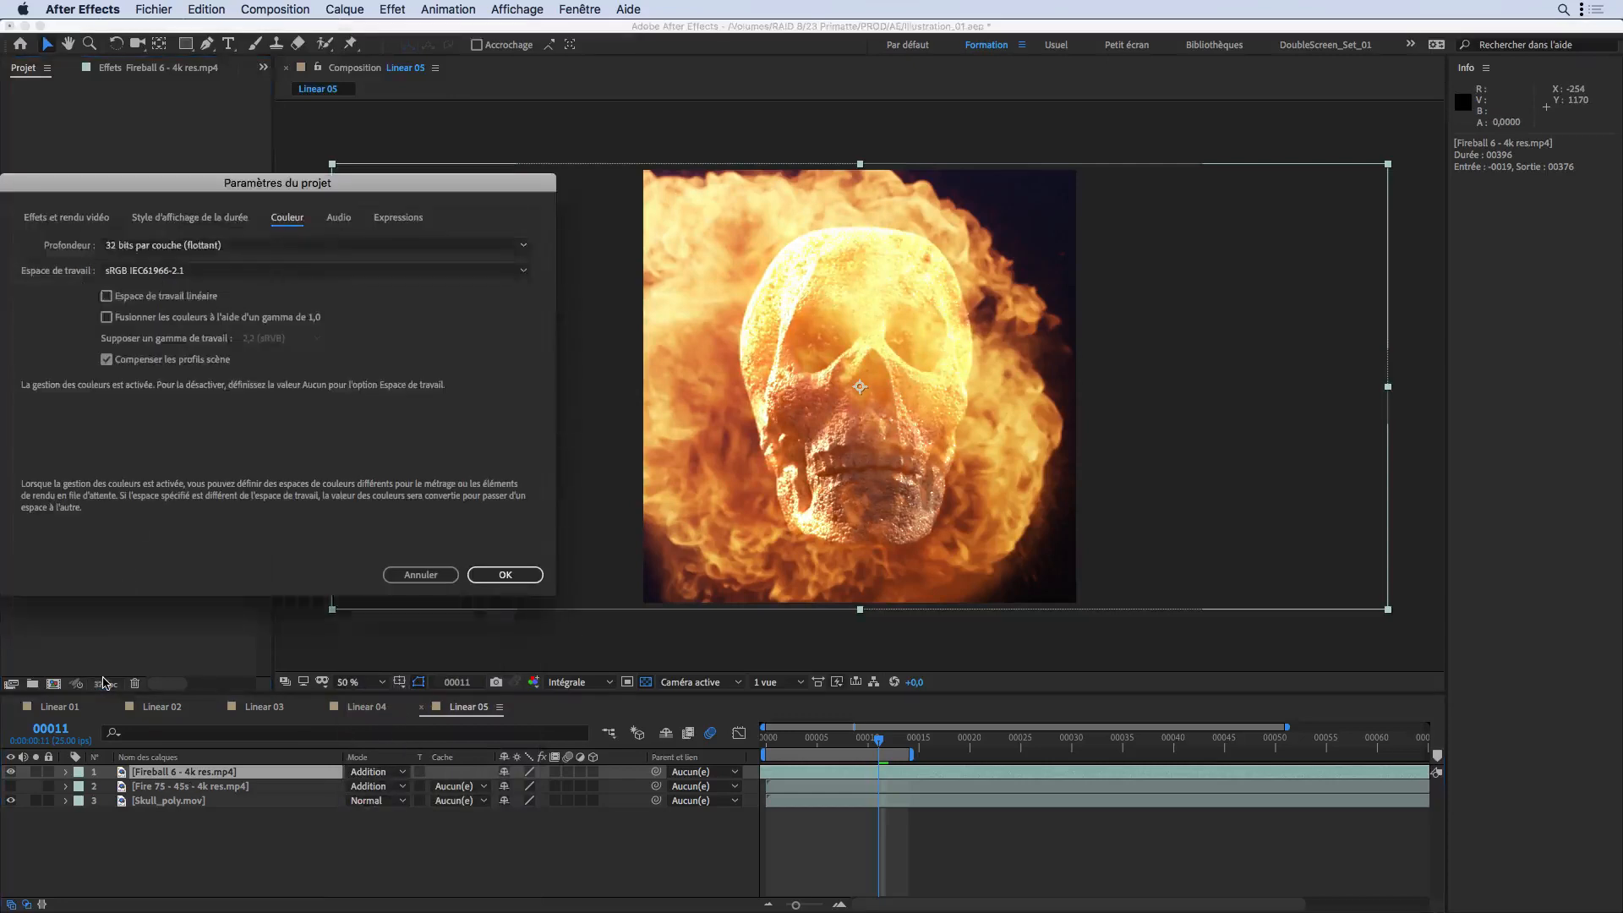
click(106, 296)
click(506, 574)
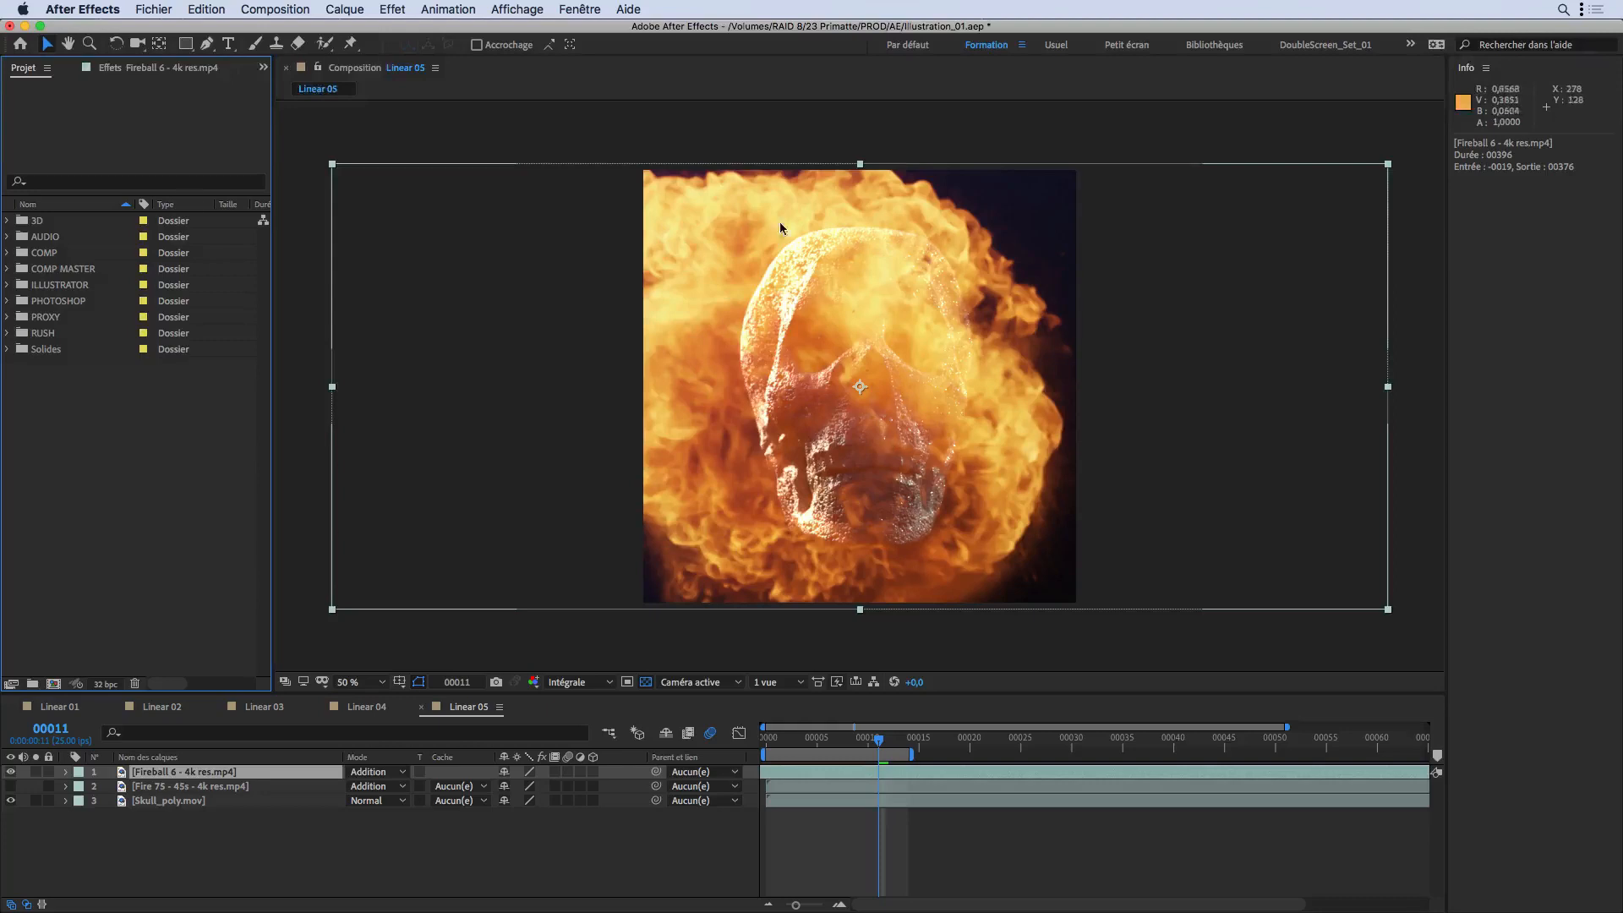
Step: Hide the Fireball 6 layer, make the Fire 75 - 45s layer visible over the skull and select it
click(10, 772)
click(10, 786)
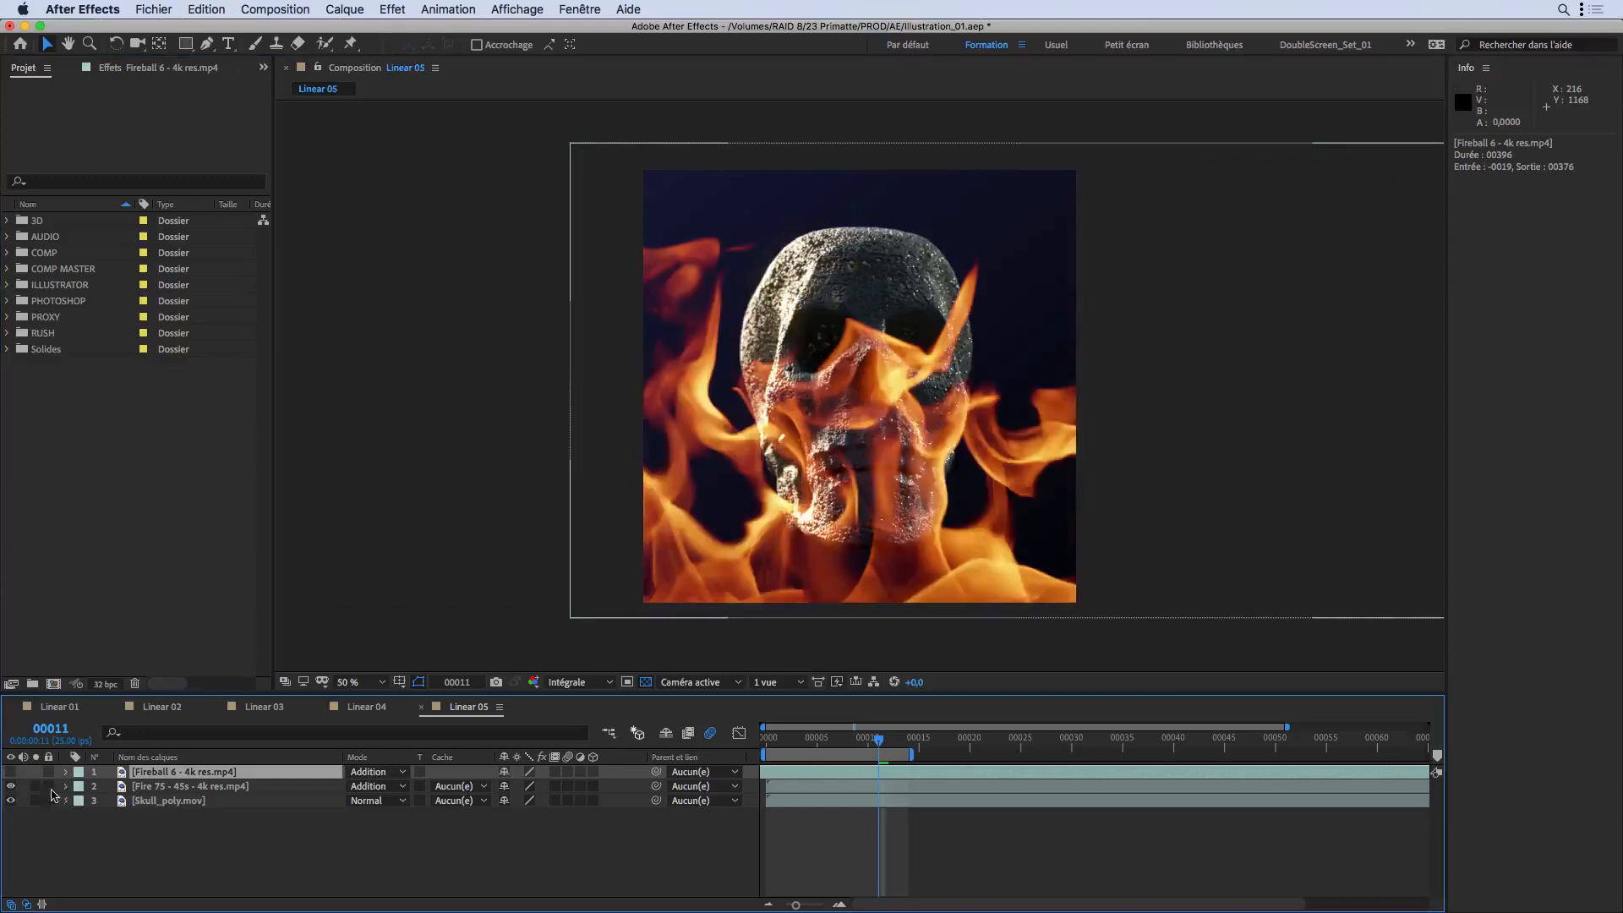
click(392, 790)
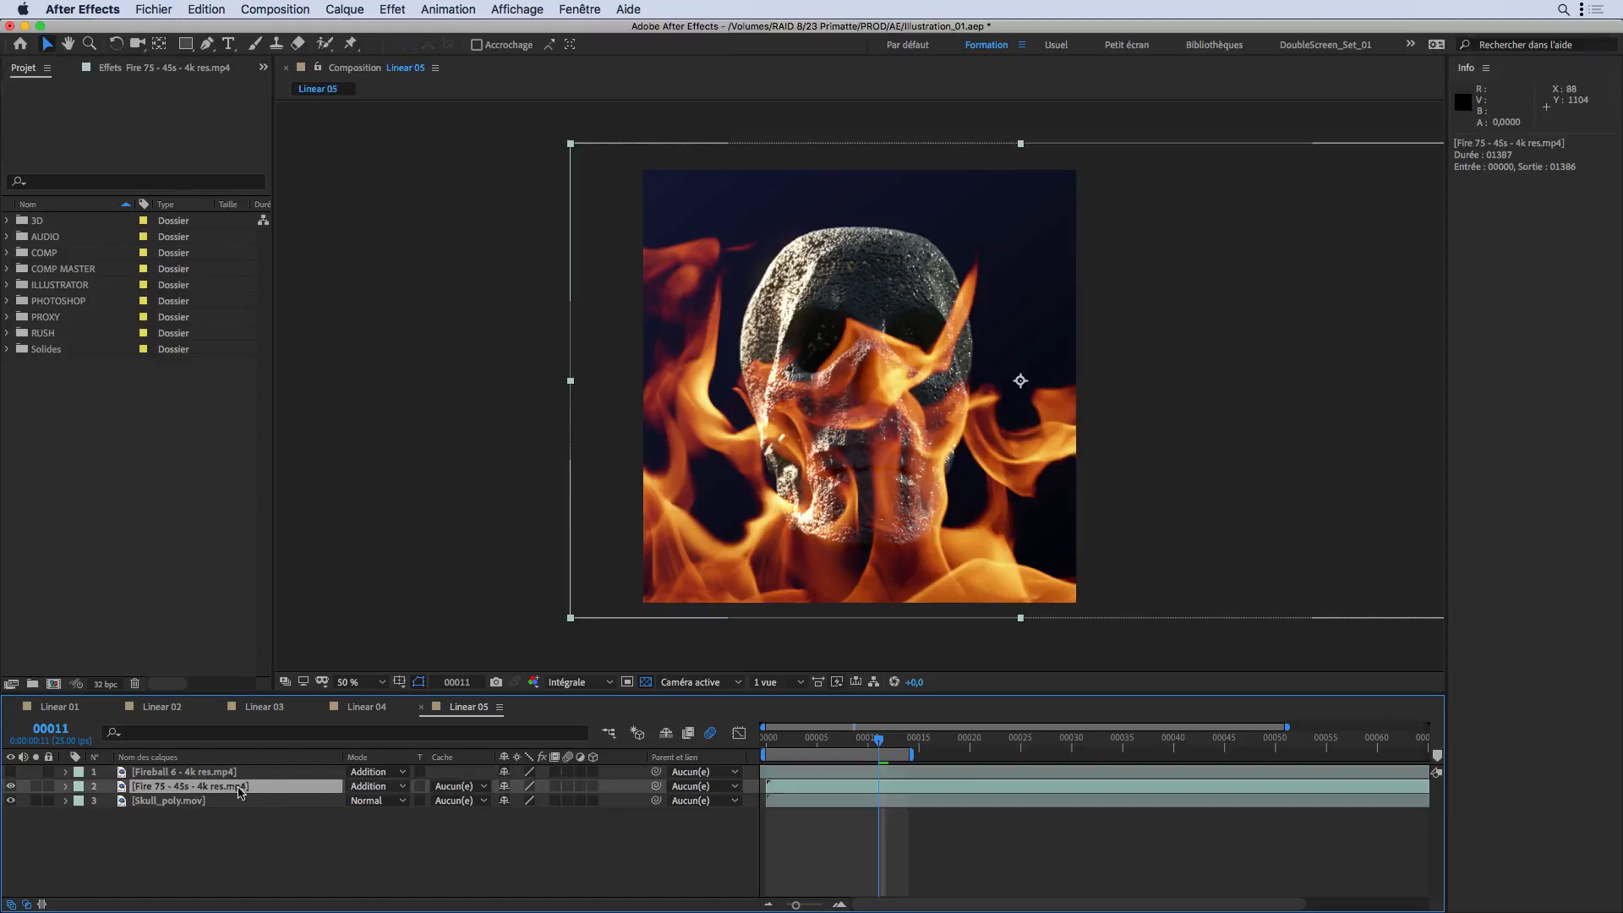
Step: Switch the project's linear working space off and back on to compare the Fire 75 flames over the skull
click(105, 683)
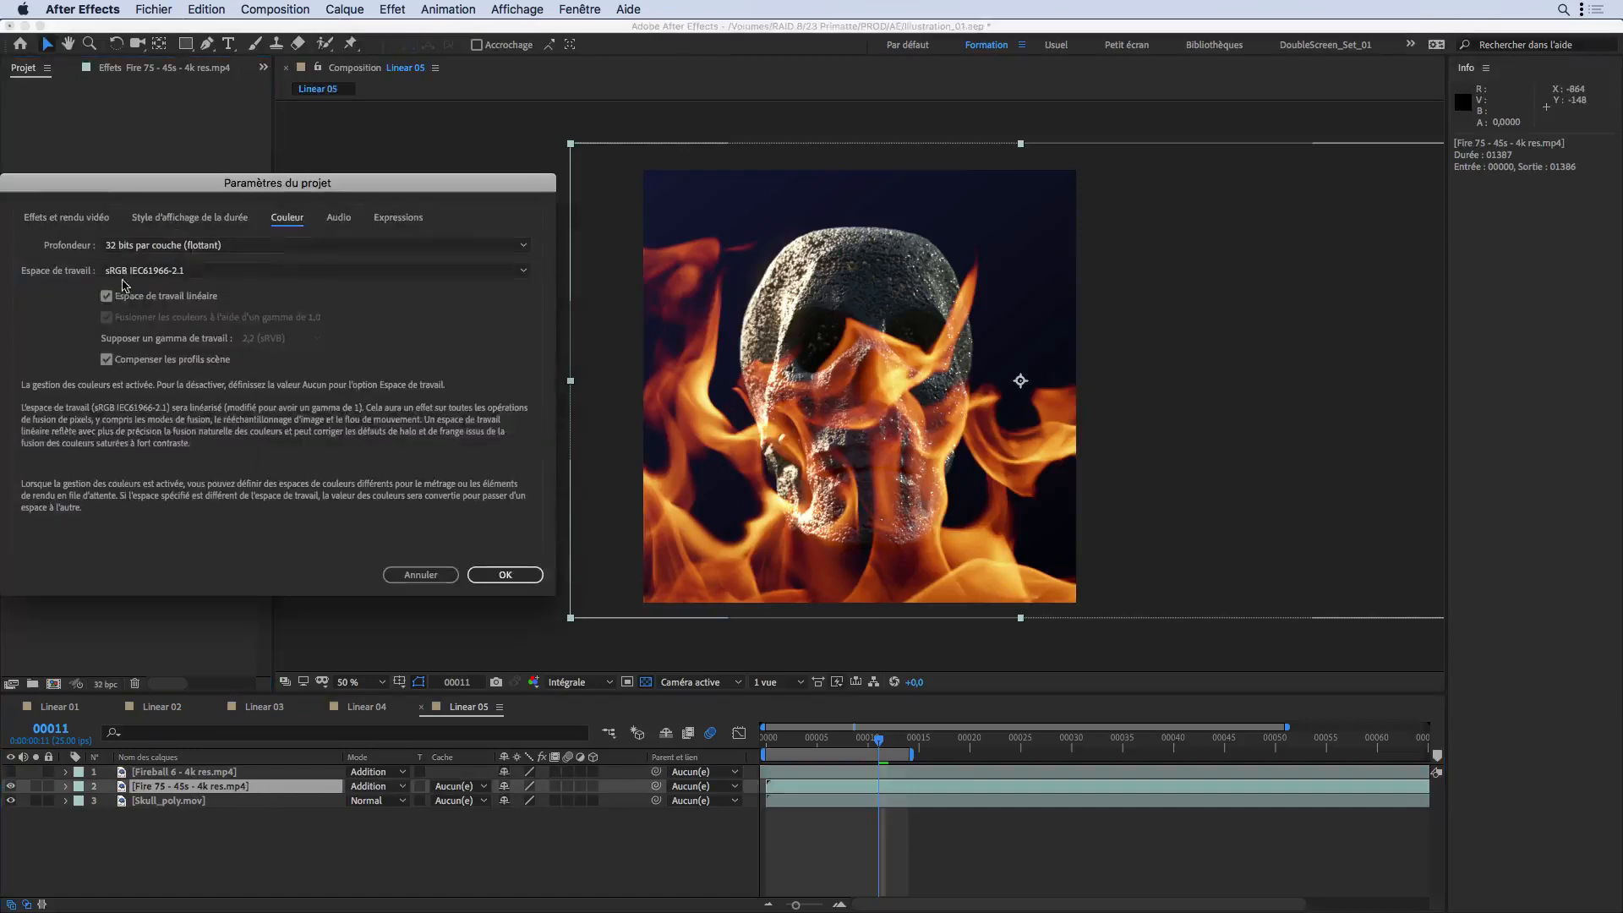
click(505, 575)
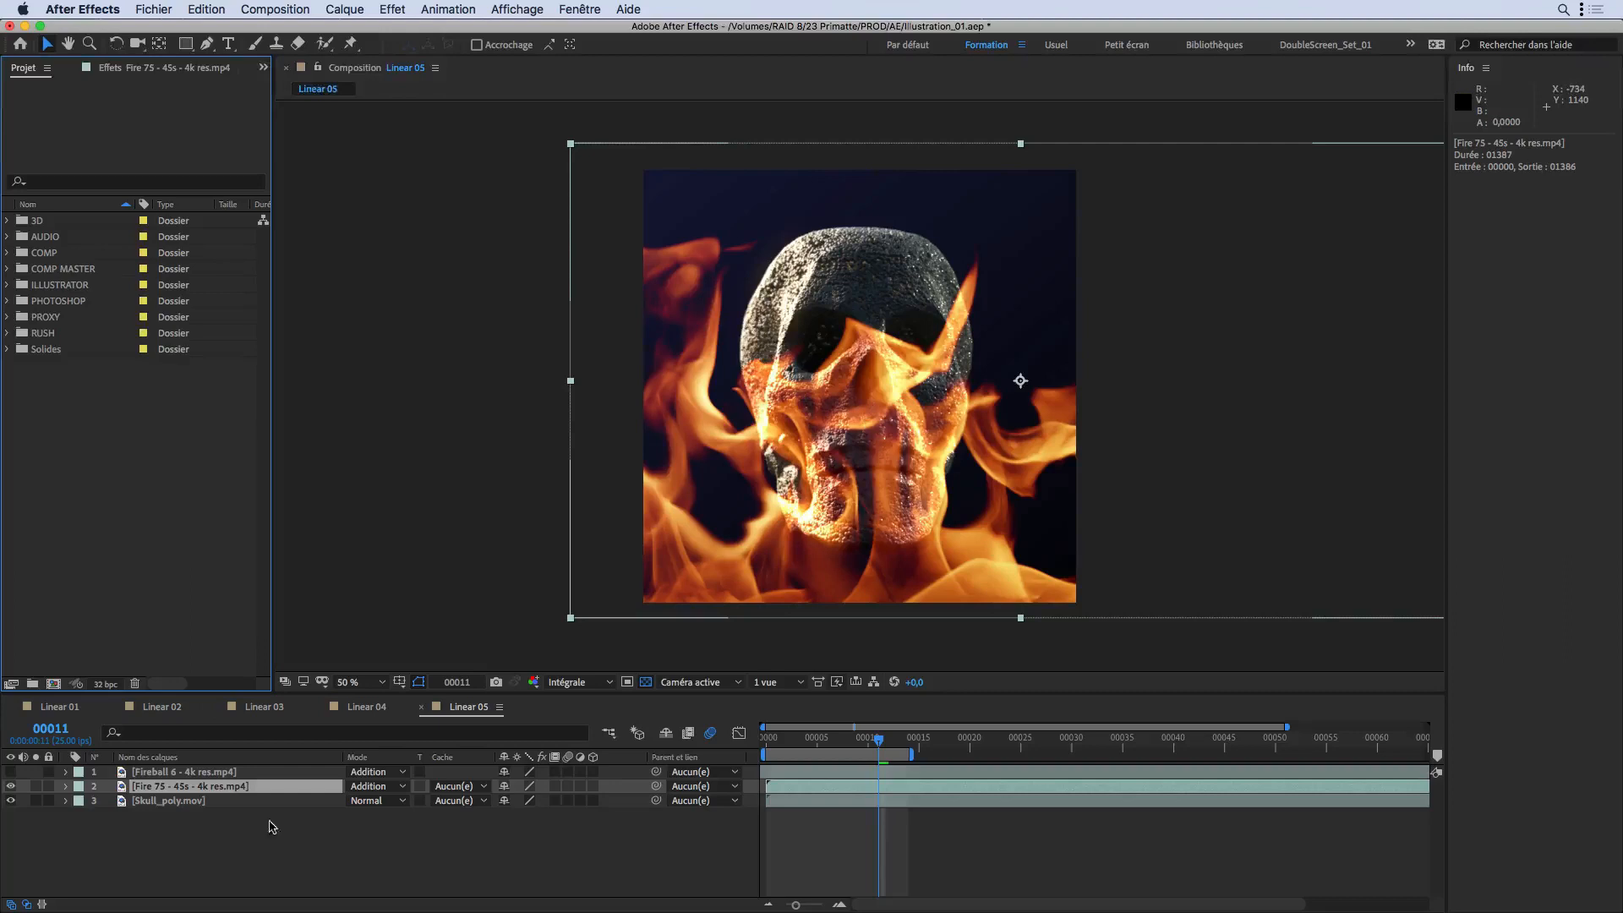
click(105, 683)
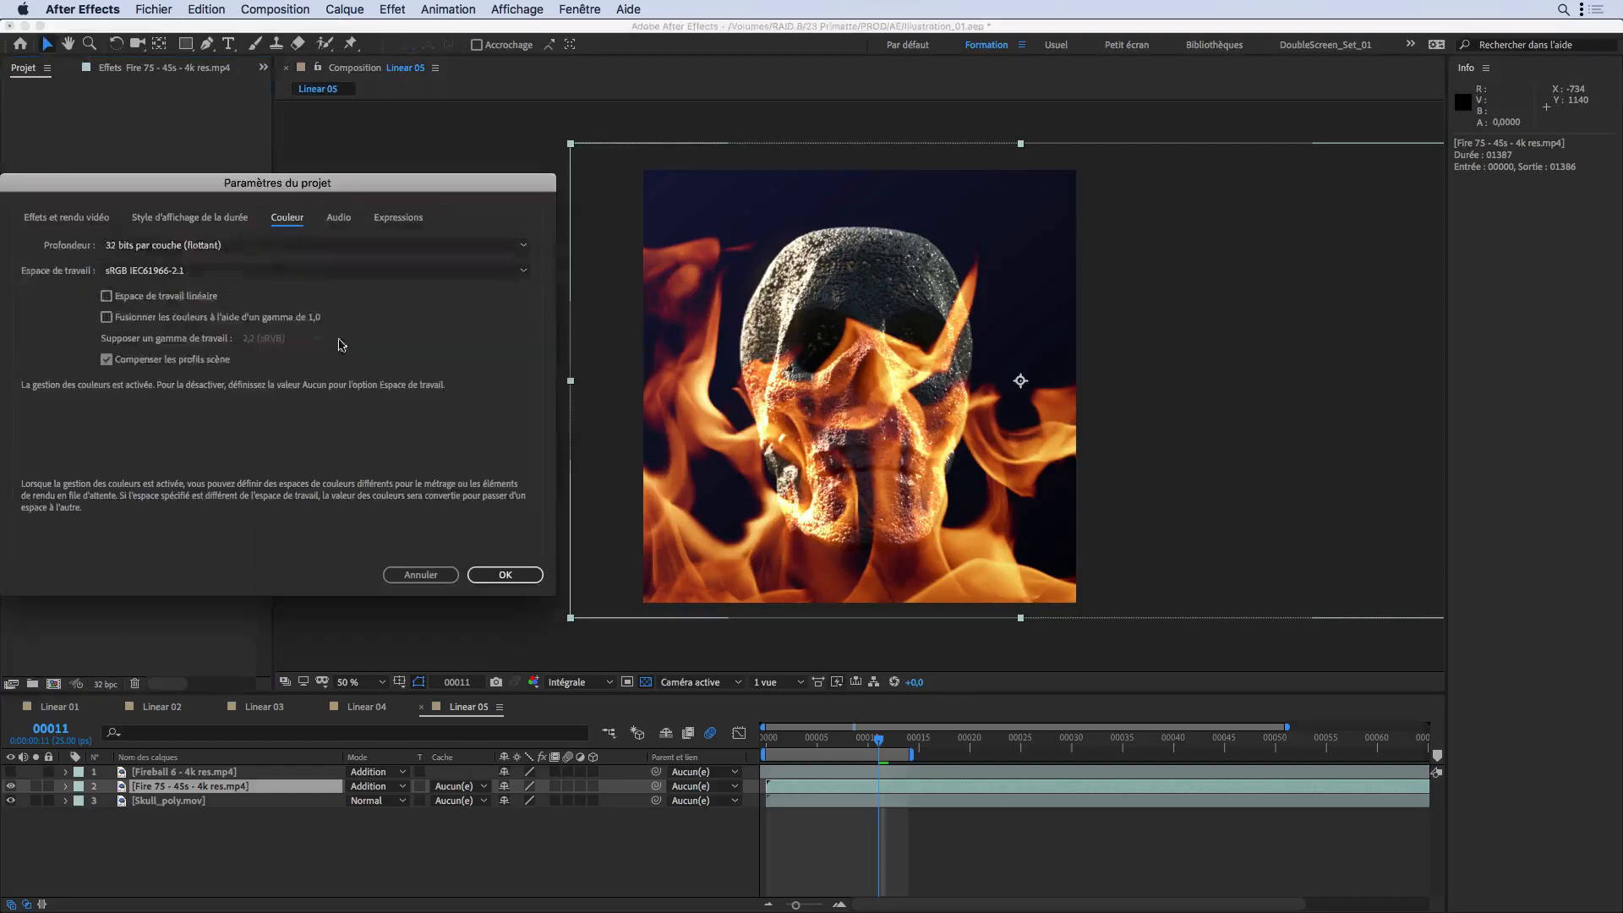
click(504, 575)
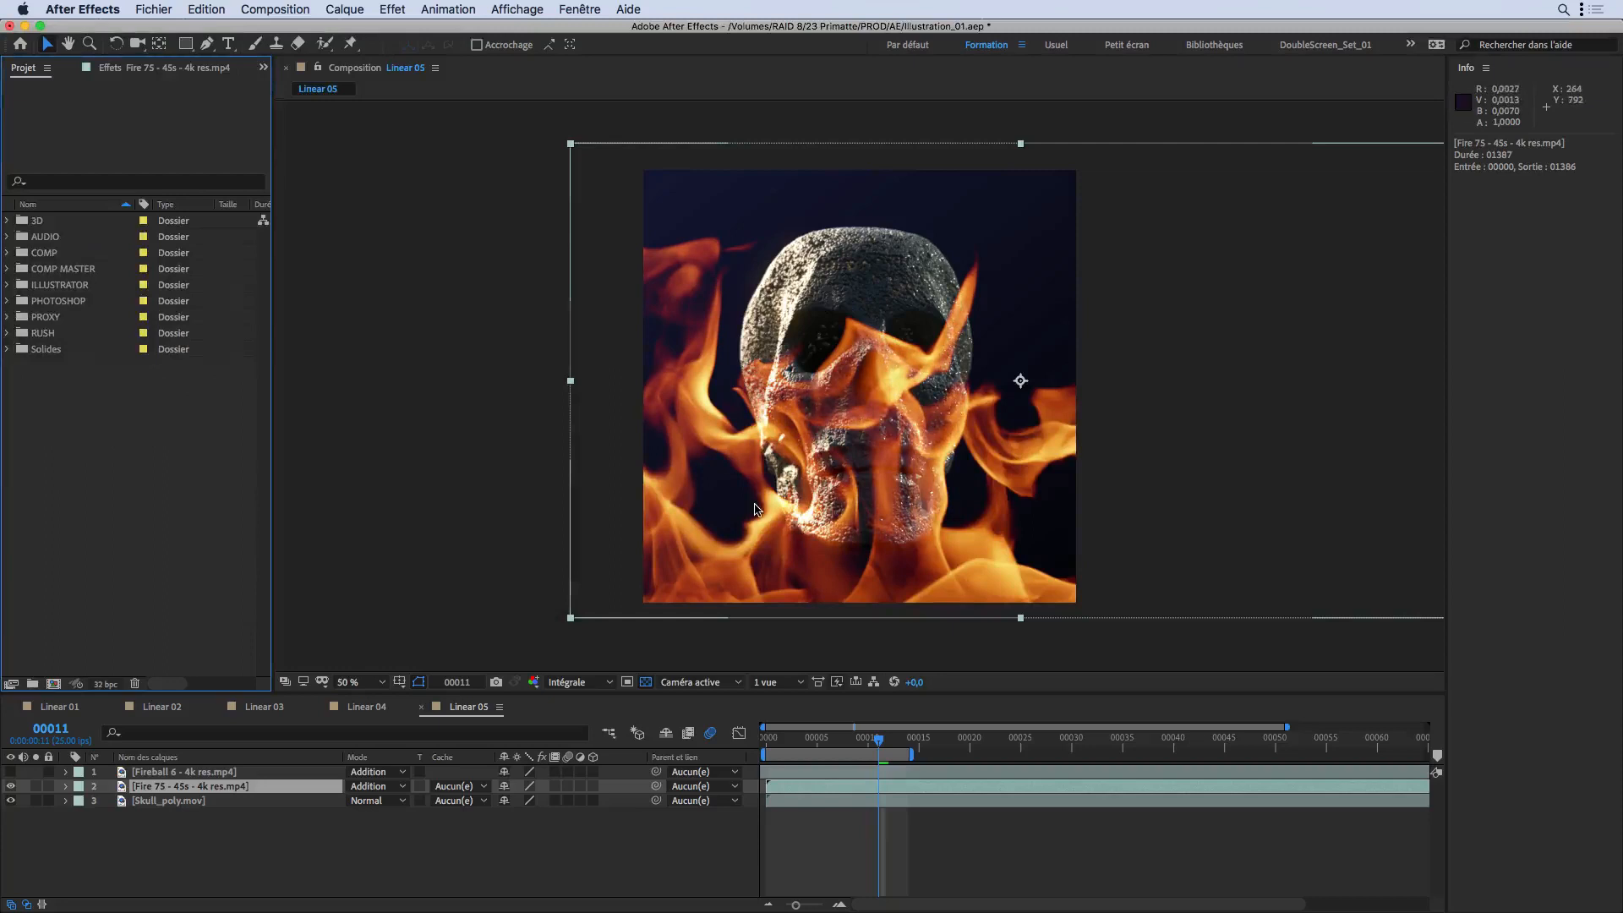
Step: Make the Fireball 6 layer visible again and disable the linear working space to compare the combined fire layers
click(10, 772)
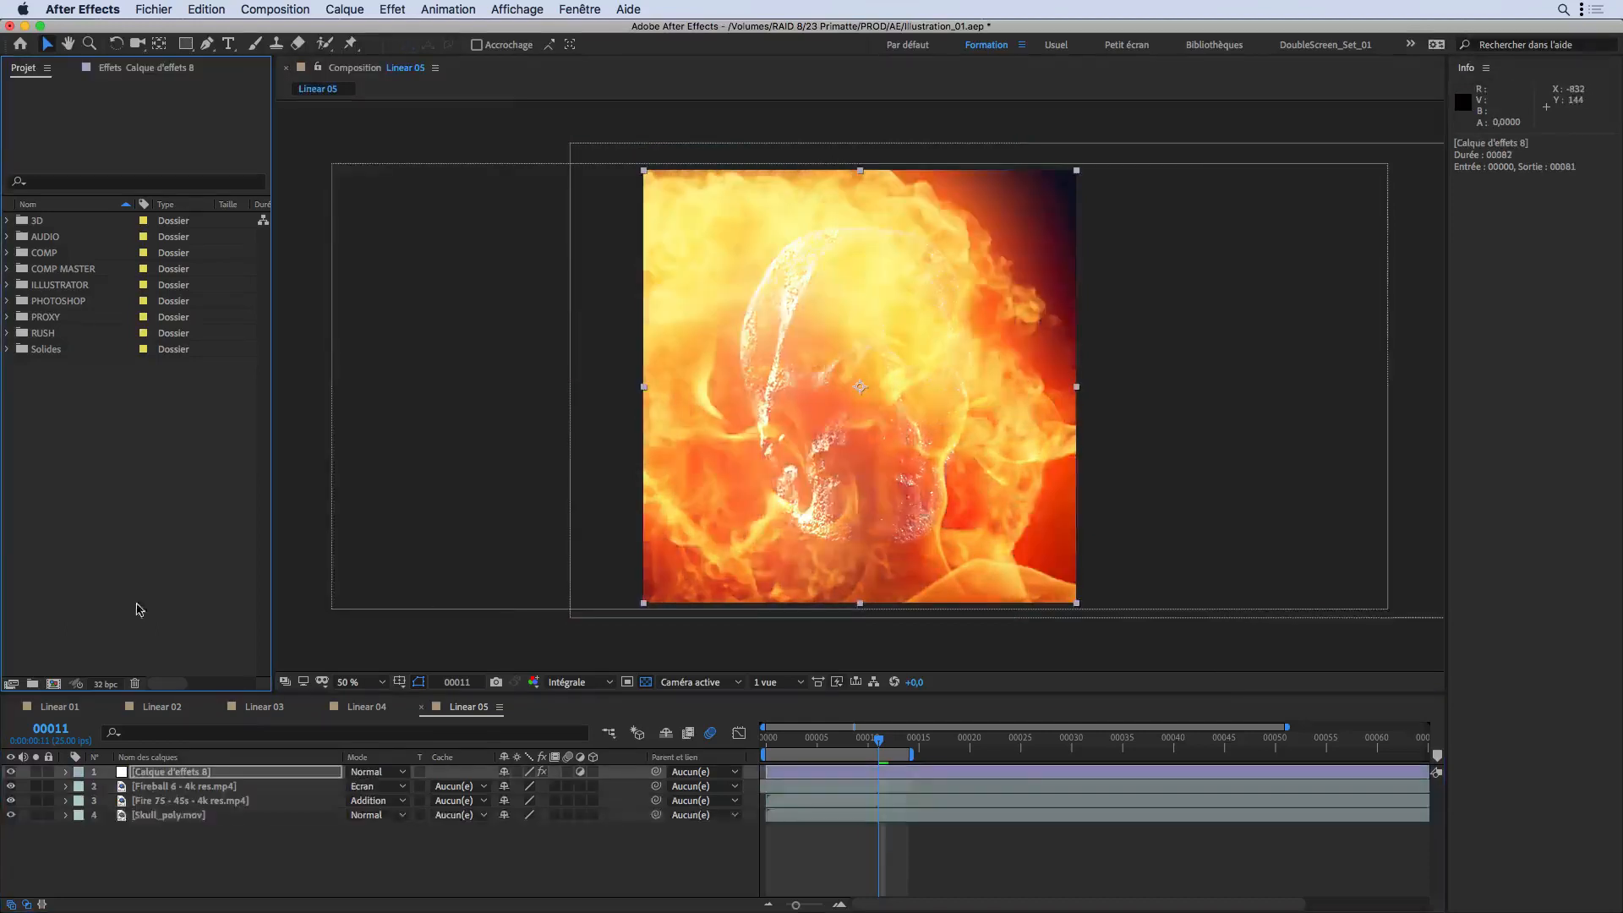
click(104, 683)
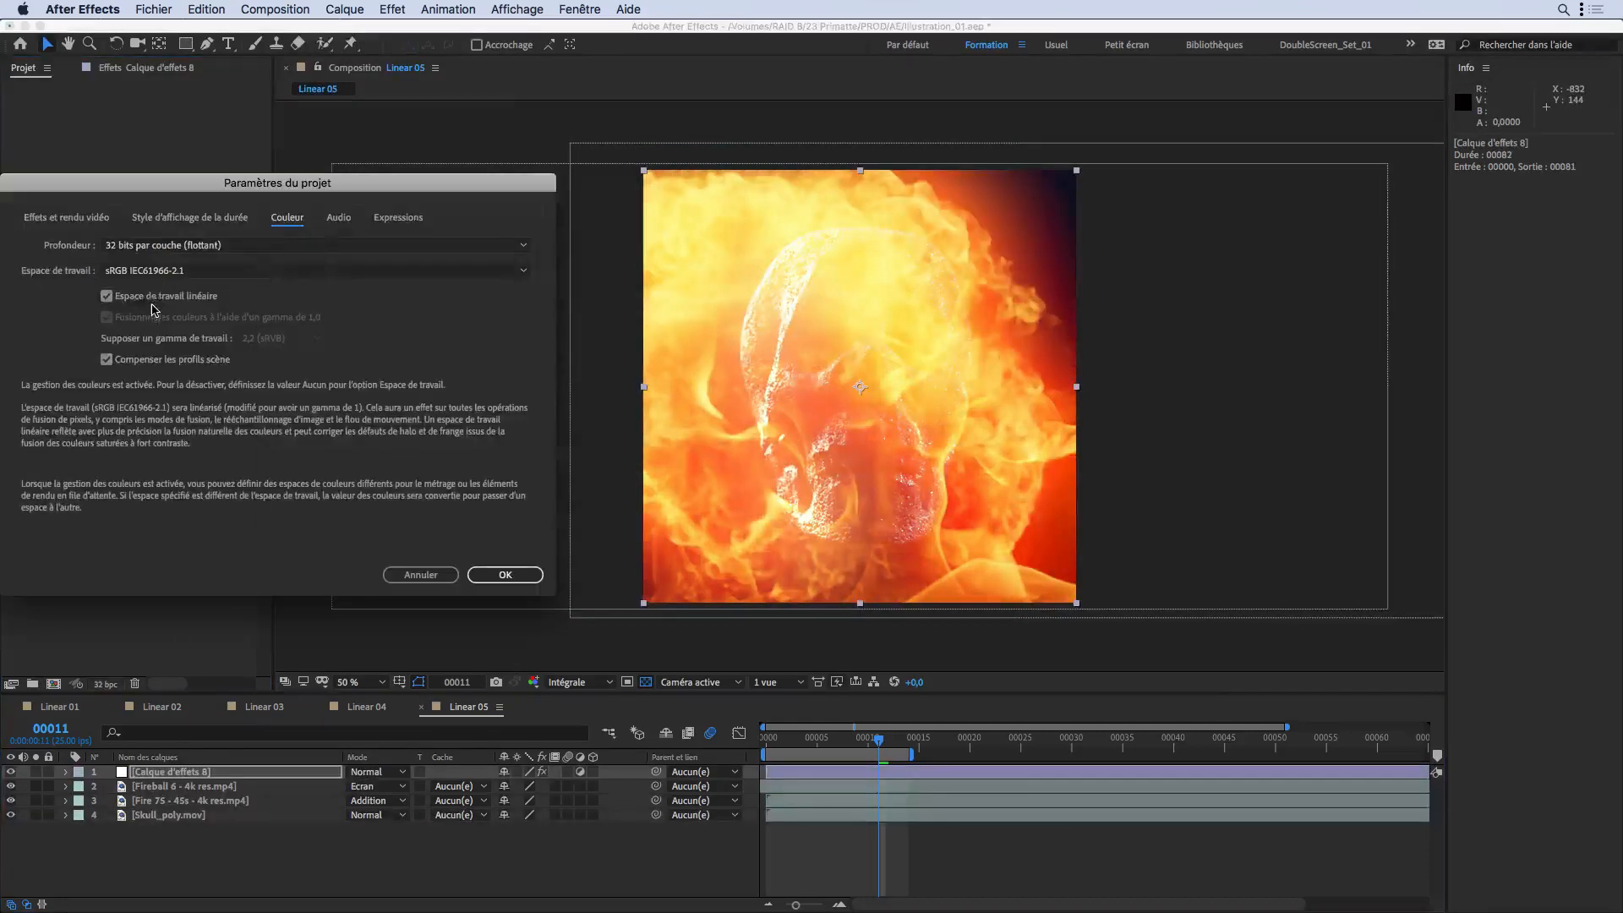
click(107, 297)
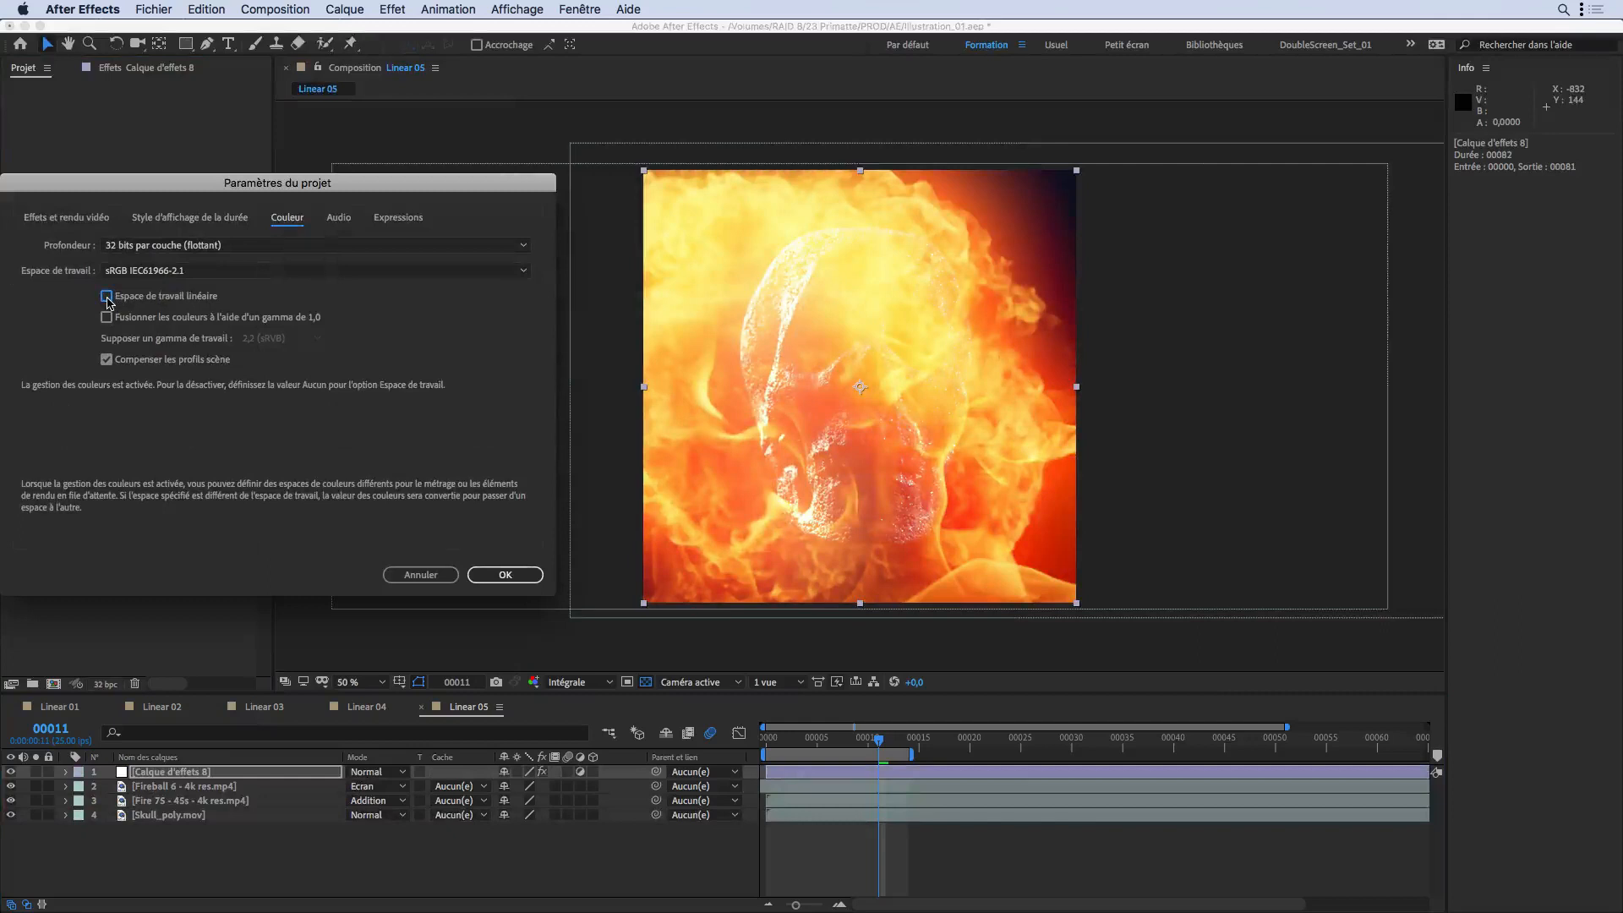
click(507, 574)
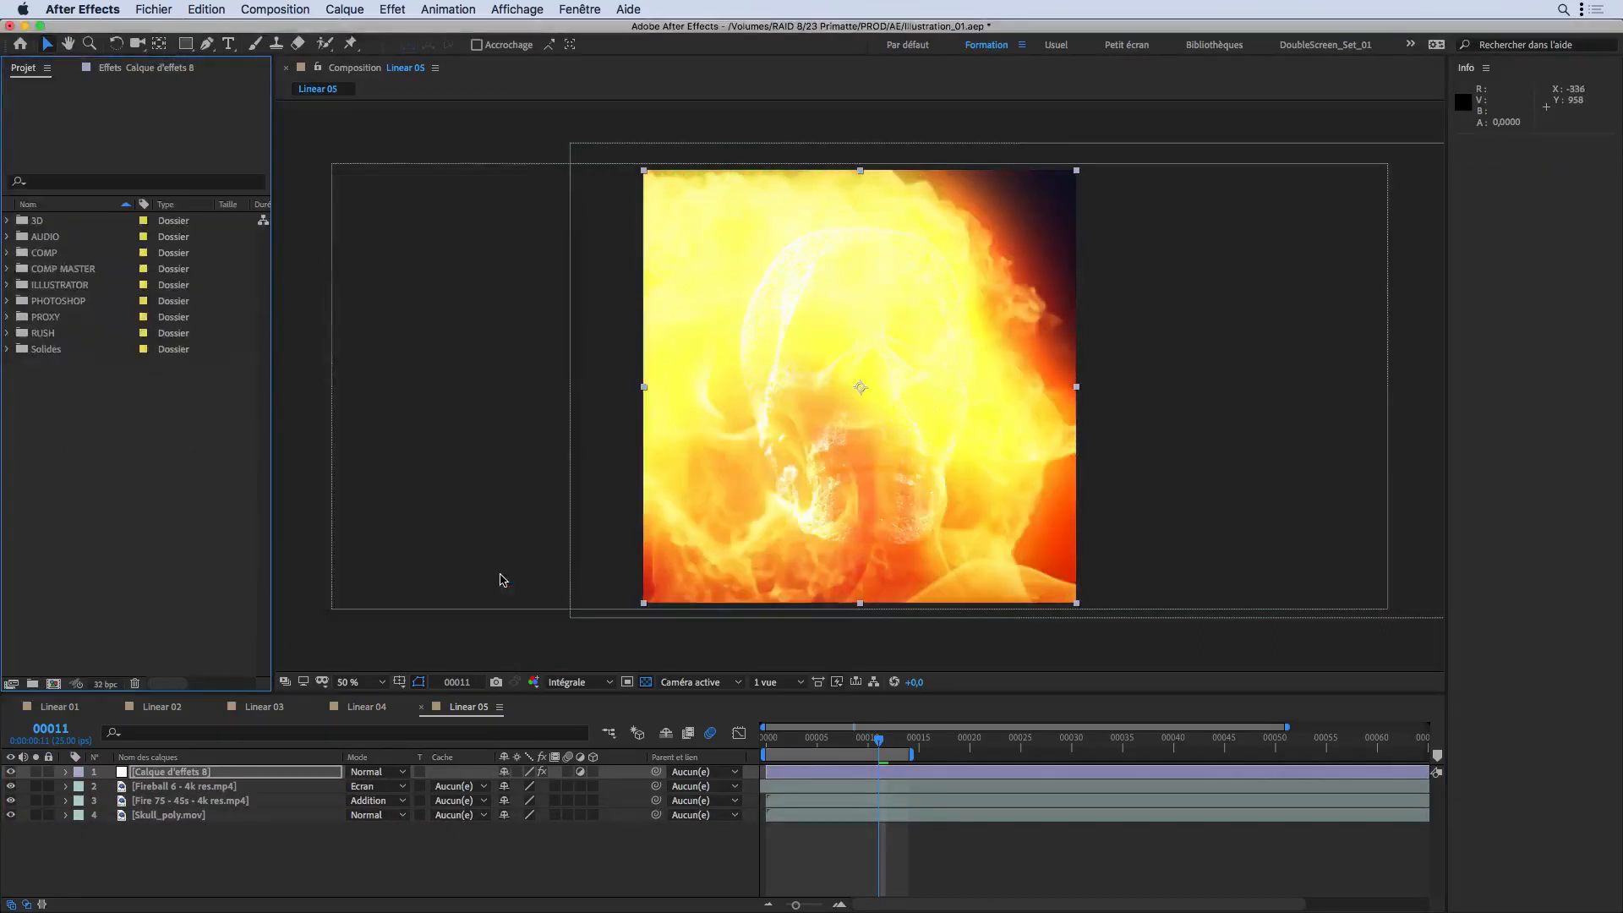
Step: Re-enable the linear working space in the project colour settings for the combined fireball and flames
click(105, 683)
click(106, 296)
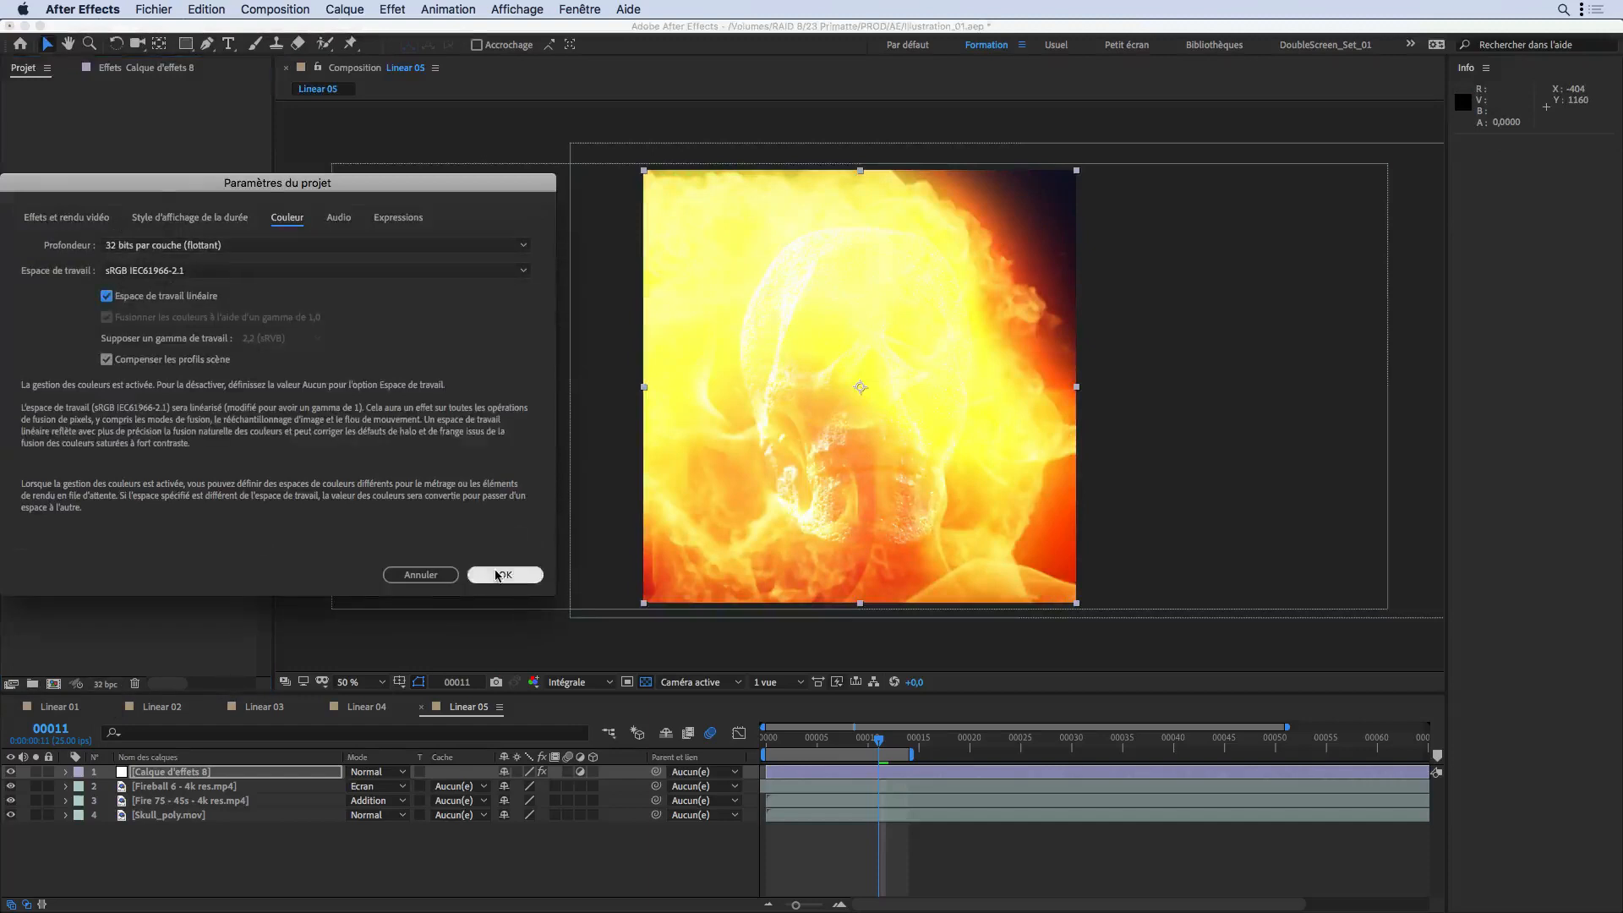
click(504, 574)
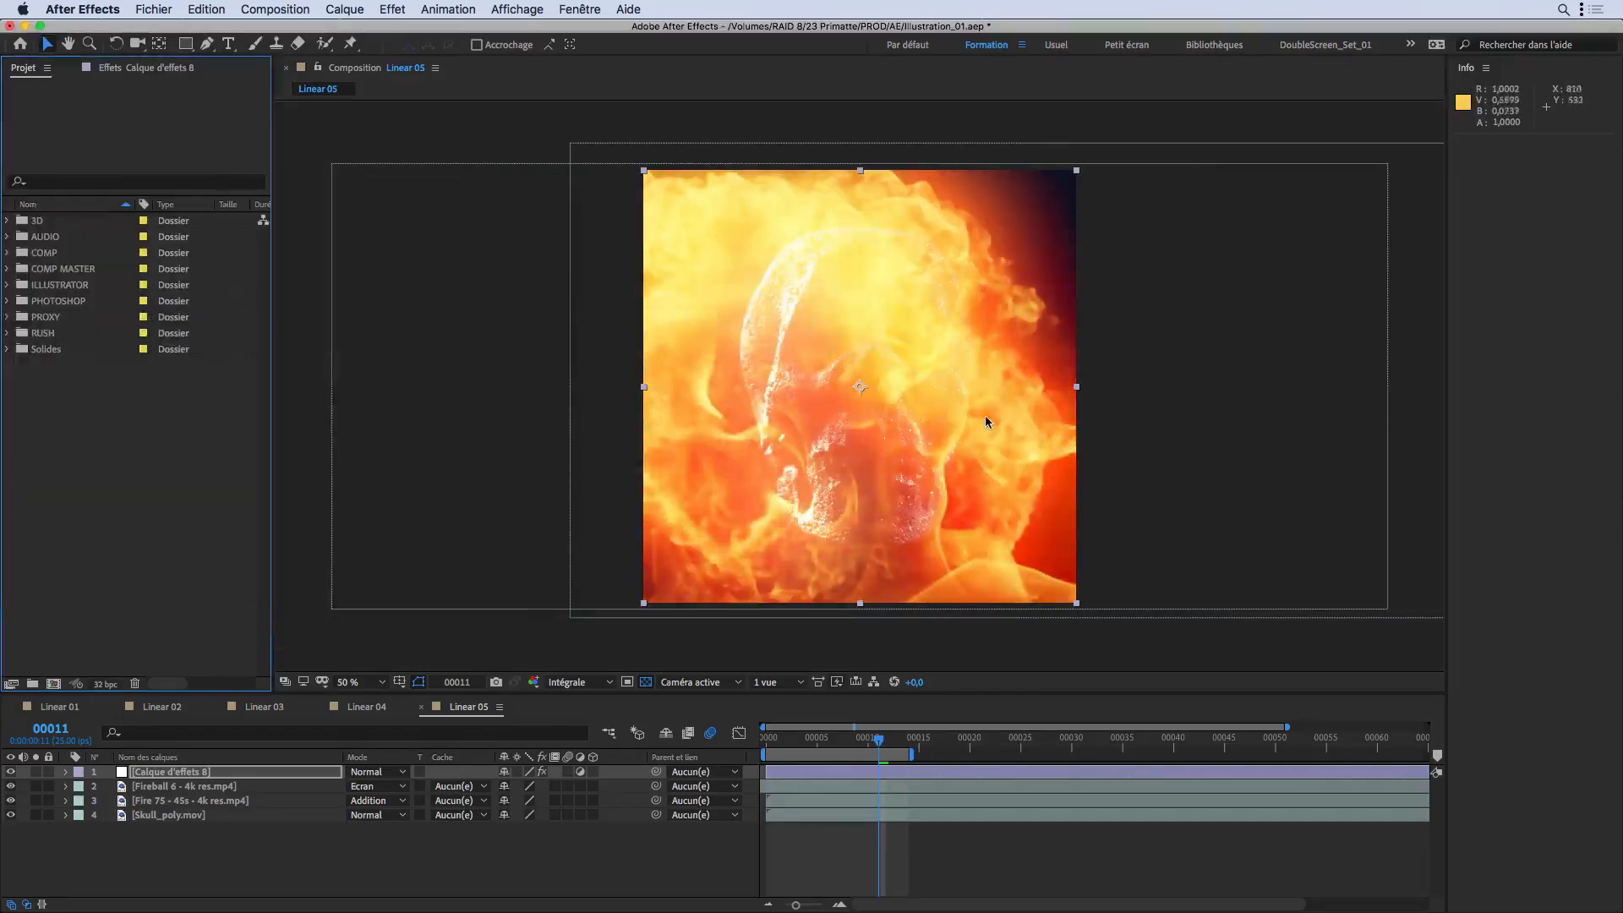